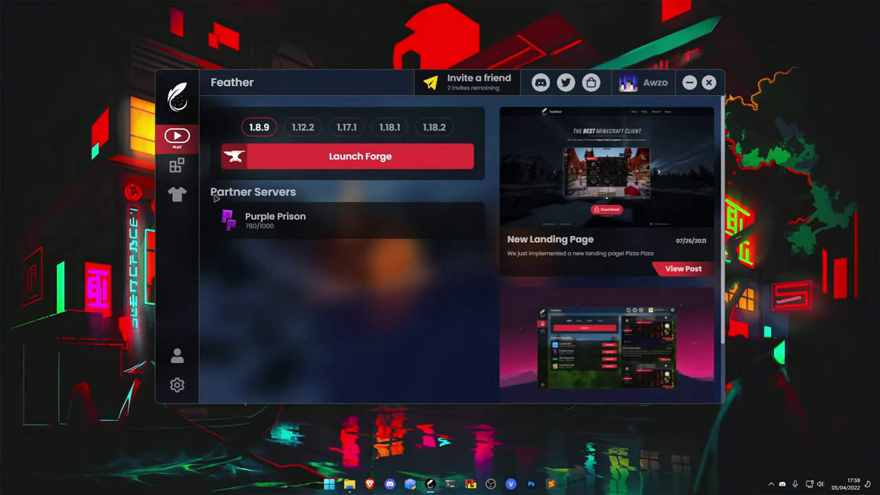
Review the installed 1.8.9 mods, viewing the details of Optifine, Resource Pack Organizer and HDSkins.
click(172, 164)
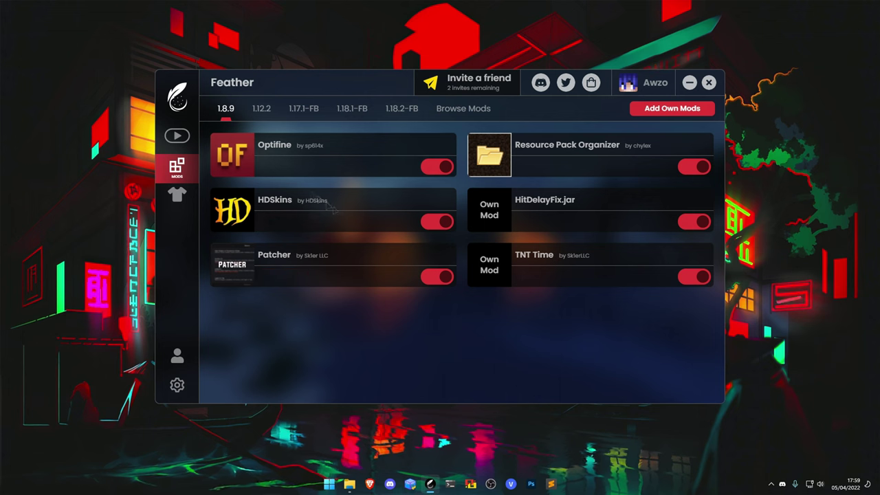
click(344, 155)
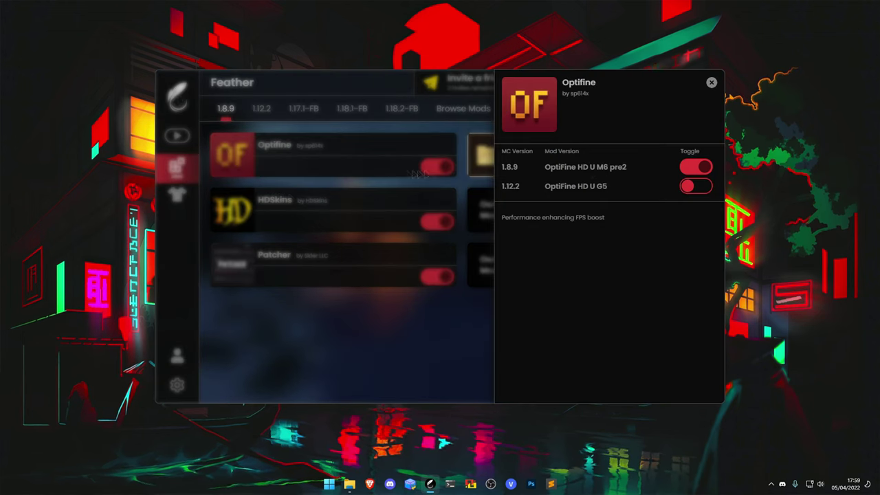
click(348, 272)
click(577, 165)
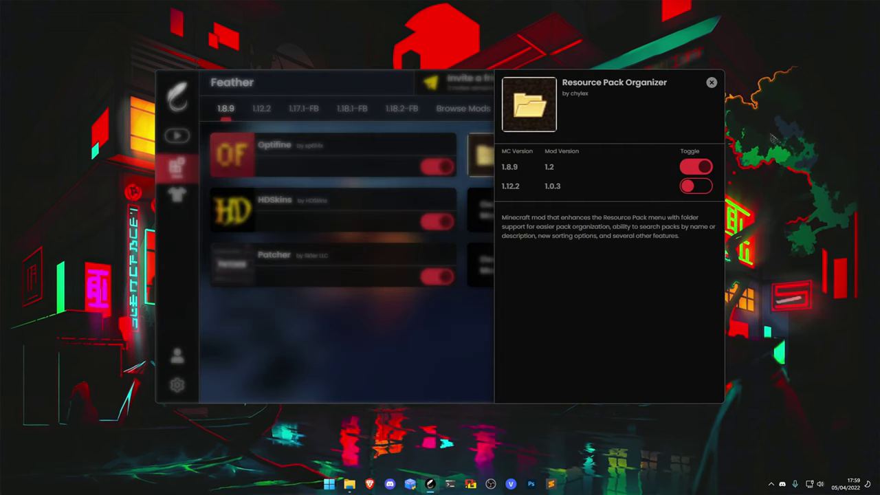
click(359, 242)
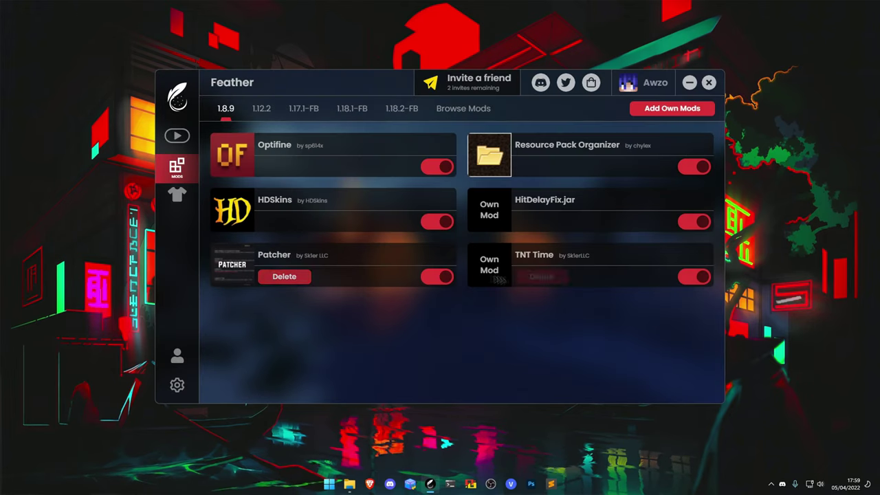
click(295, 205)
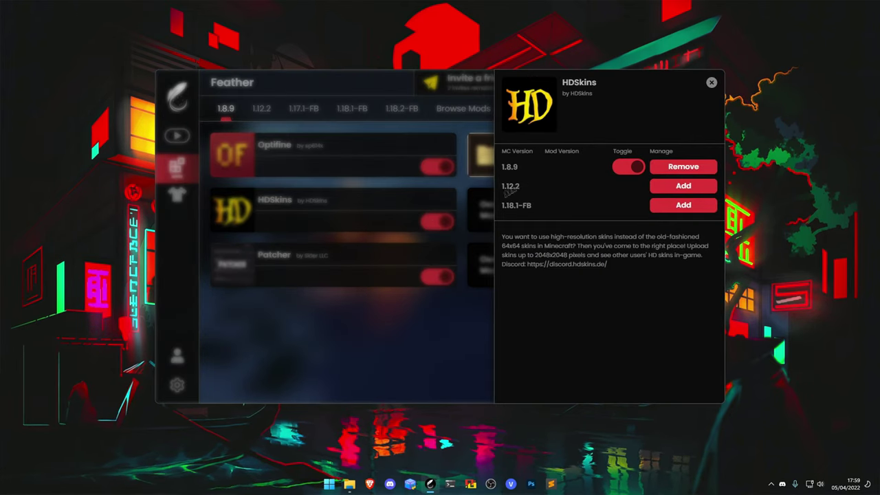
click(425, 279)
Browse the available mods filtered to version 1.8.9 and close the Feather launcher window.
click(463, 107)
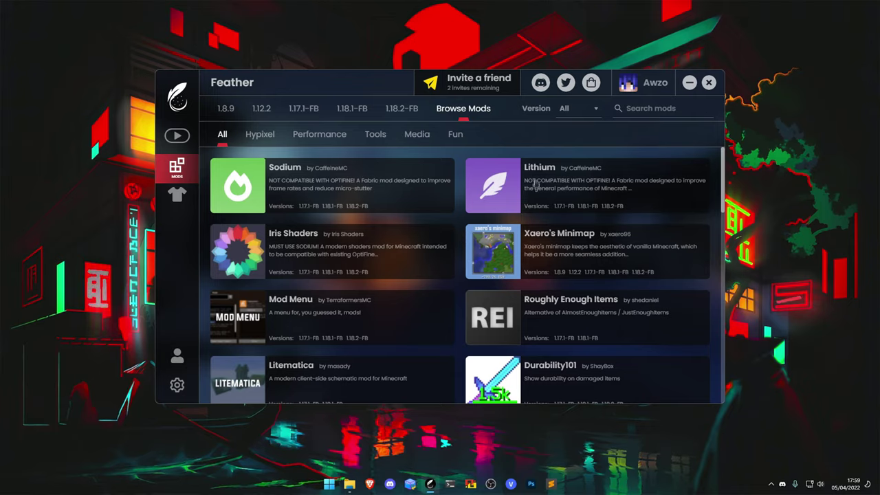
scroll(520, 219, down, 10)
scroll(521, 218, up, 5)
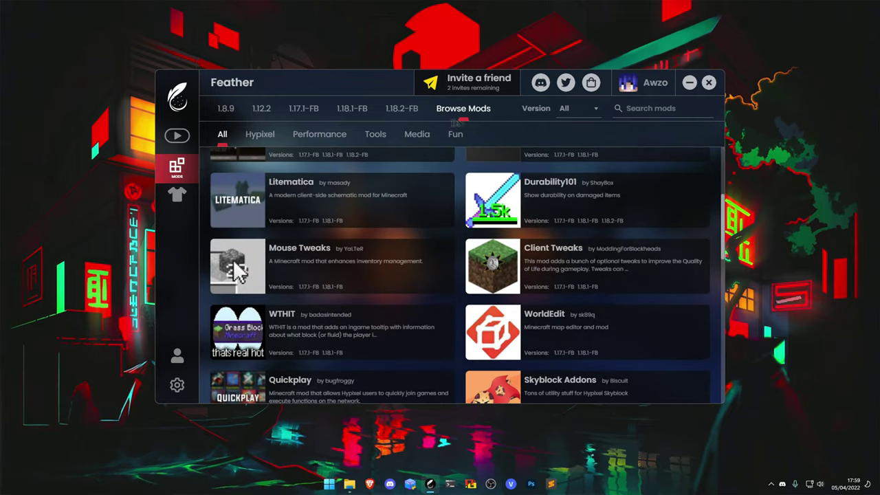
click(588, 110)
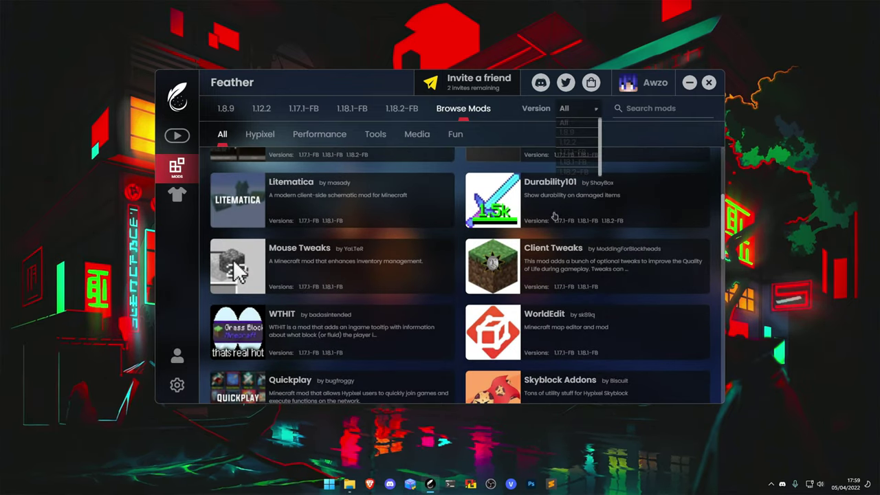
click(569, 145)
scroll(382, 306, down, 3)
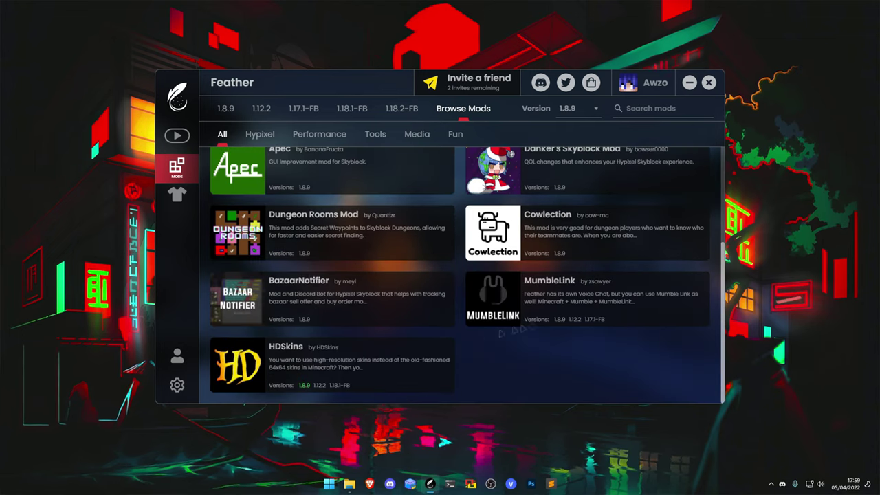
scroll(431, 272, up, 3)
click(709, 81)
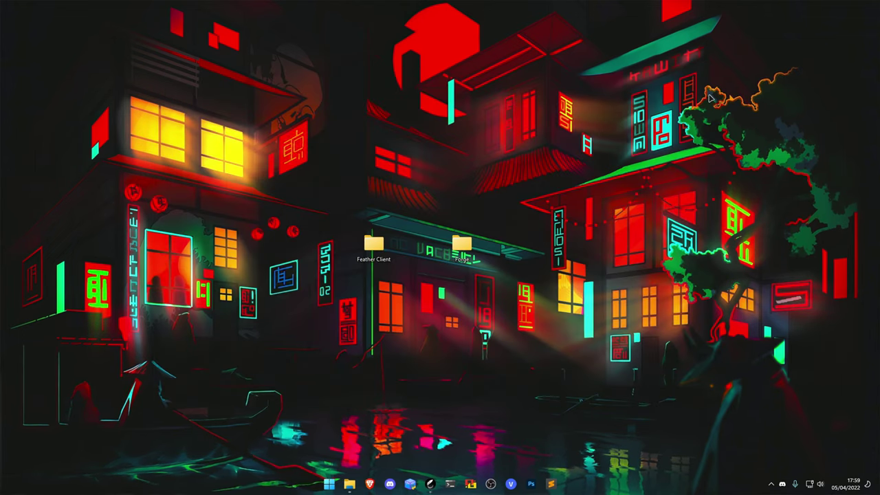
drag(242, 94, 400, 301)
click(401, 301)
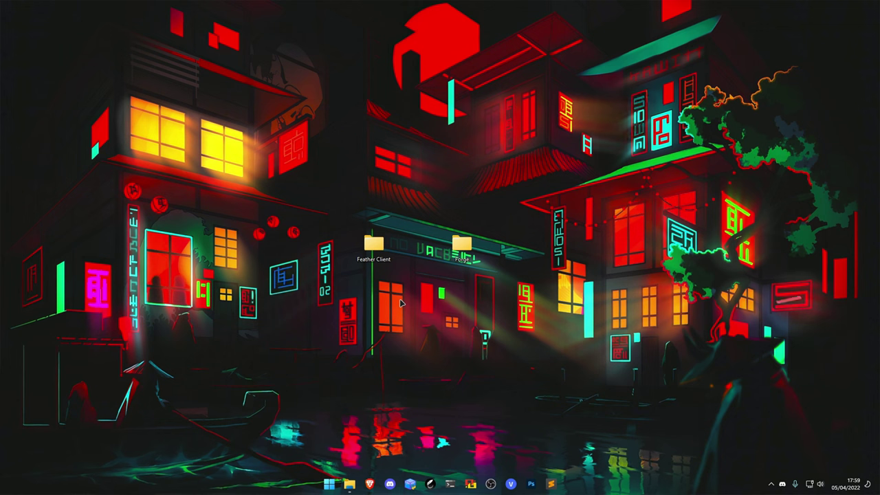
drag(254, 167, 396, 299)
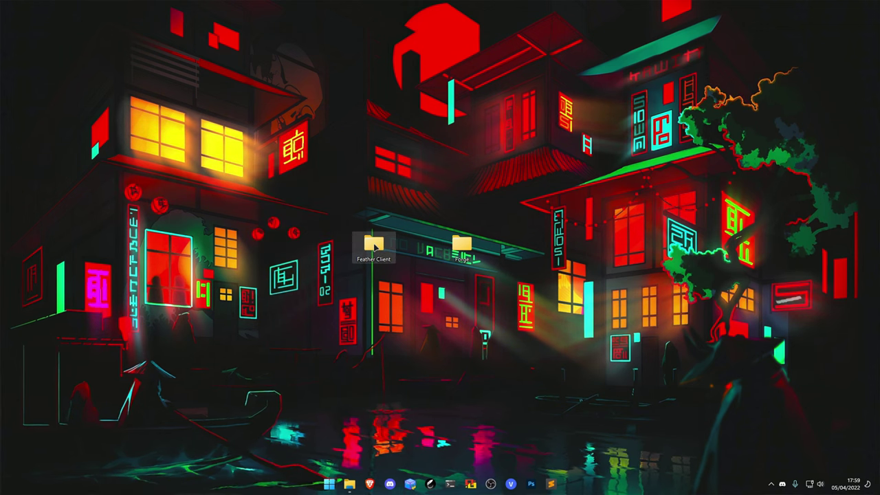
Open the Feather Client folder from the desktop and look over its three configuration folders.
key(Return)
drag(298, 117, 459, 93)
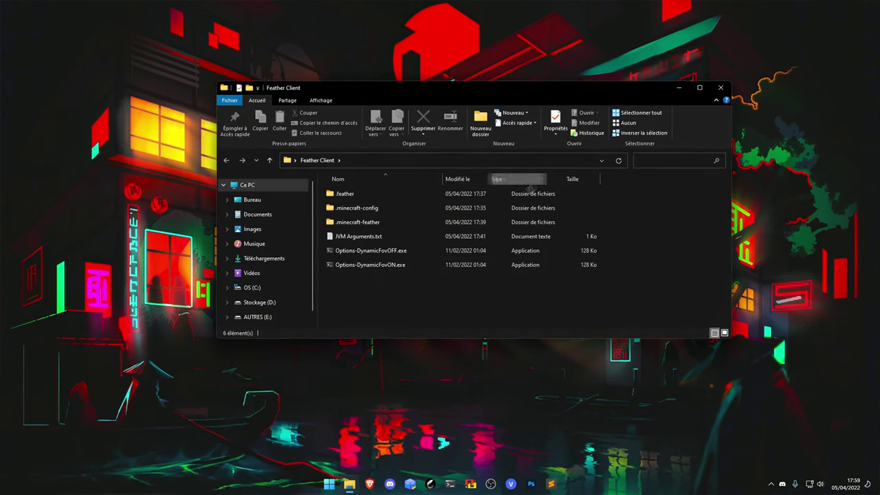
drag(321, 193, 344, 219)
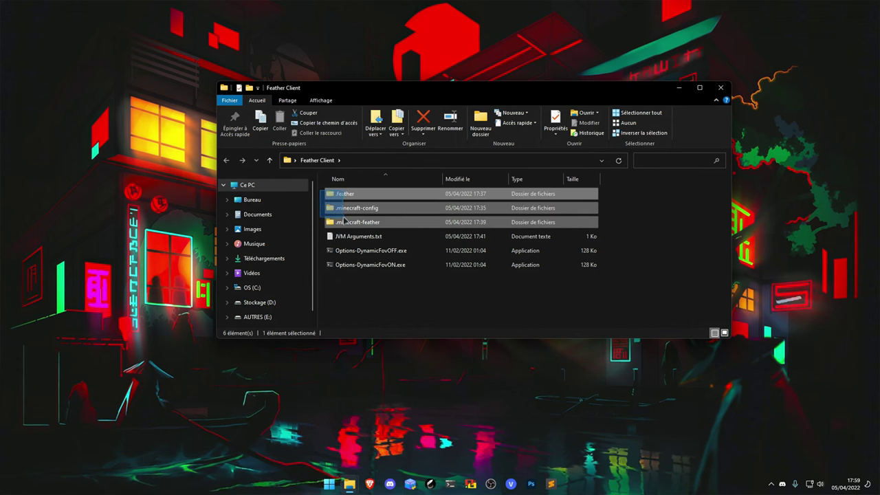
click(371, 304)
Open the Roaming folder by running %appdata% and place its window clear of the Feather Client folder's contents.
key(super+r)
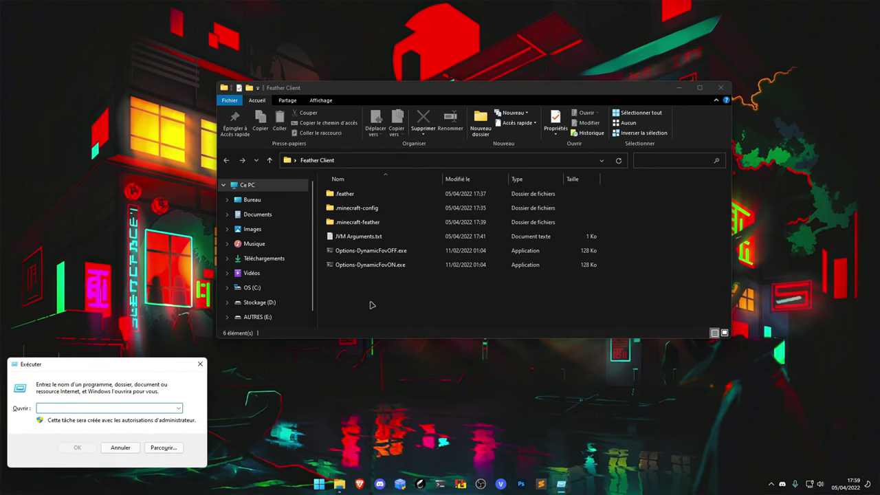
text(%appdata)
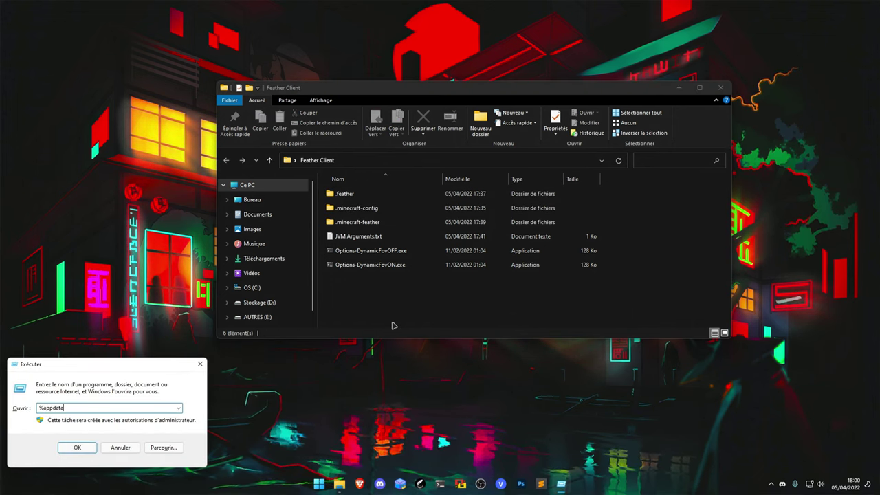
text(%)
key(Return)
drag(426, 103, 621, 266)
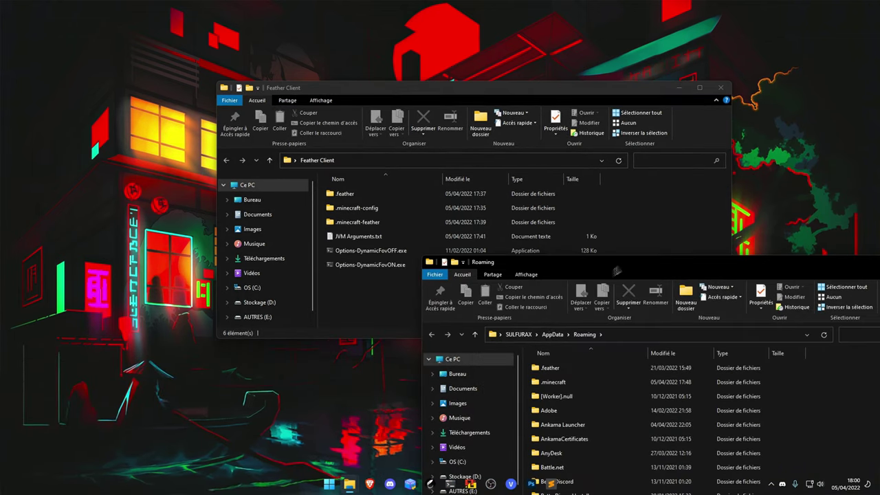
Copy everything from Feather Client's .feather folder into the Roaming .feather folder, merging folders and replacing existing files.
double_click(549, 368)
double_click(345, 193)
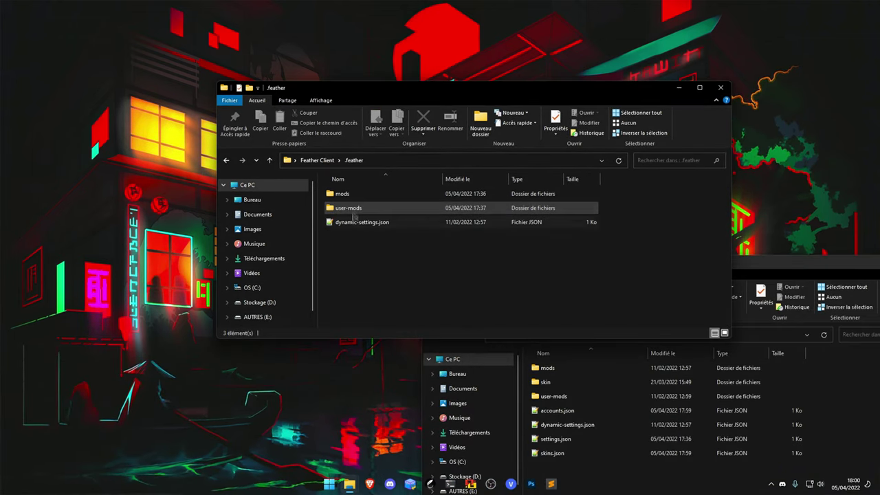
key(ctrl+a)
click(607, 467)
key(ctrl+v)
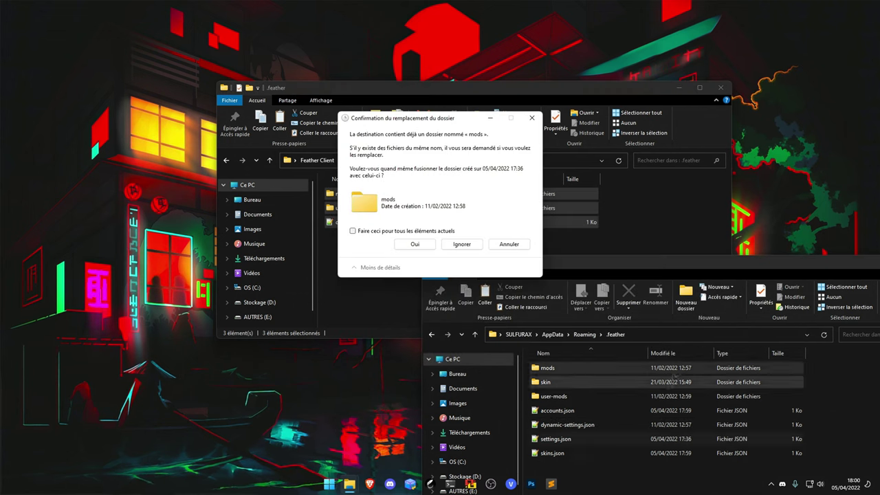
click(430, 245)
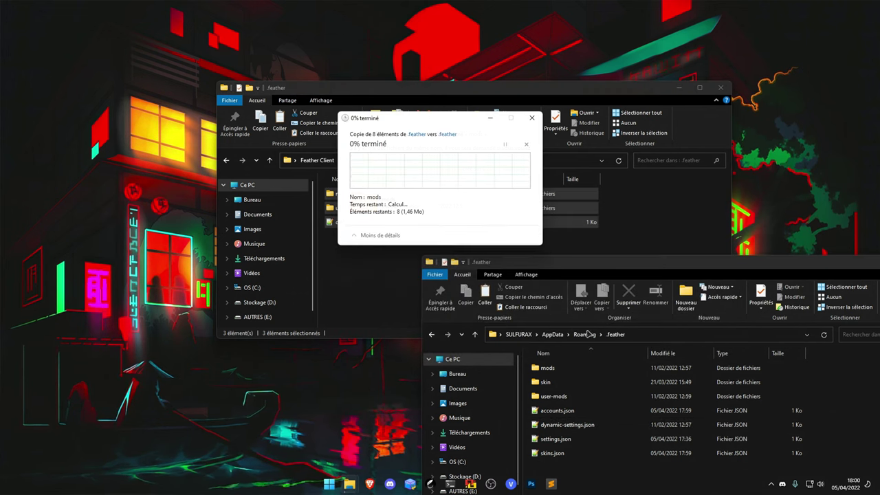
click(447, 177)
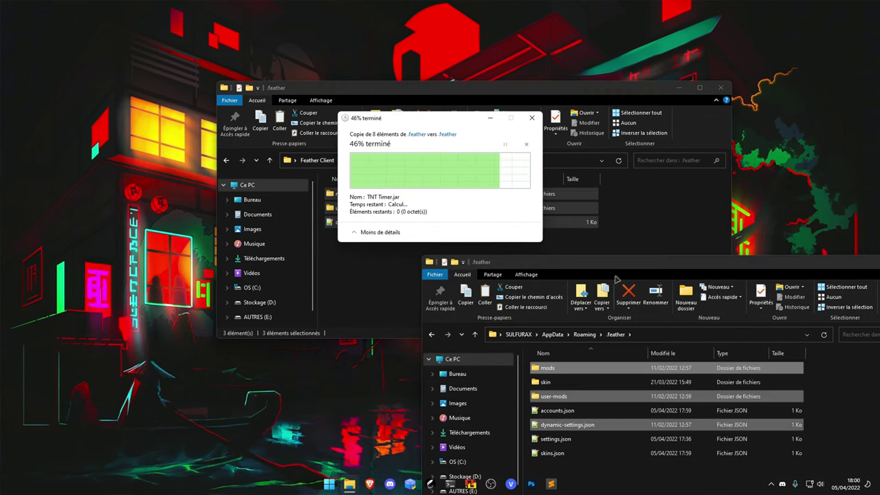
Return the source window to Feather Client and open the config folder inside .minecraft in the Roaming window.
drag(626, 262, 609, 243)
click(567, 314)
click(332, 160)
click(357, 208)
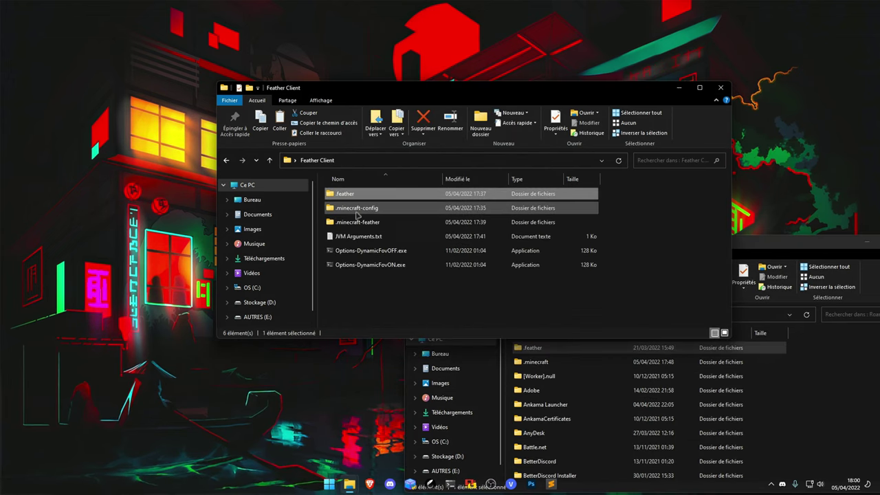
double_click(543, 361)
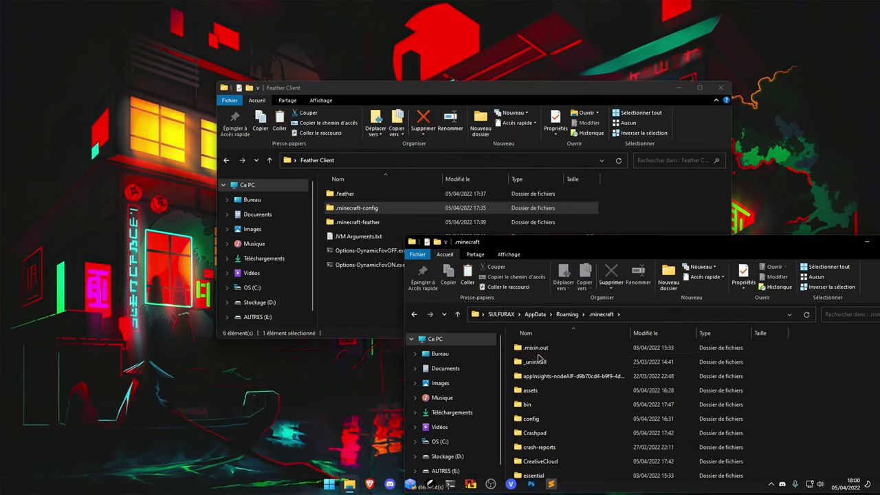
scroll(539, 377, down, 2)
double_click(532, 348)
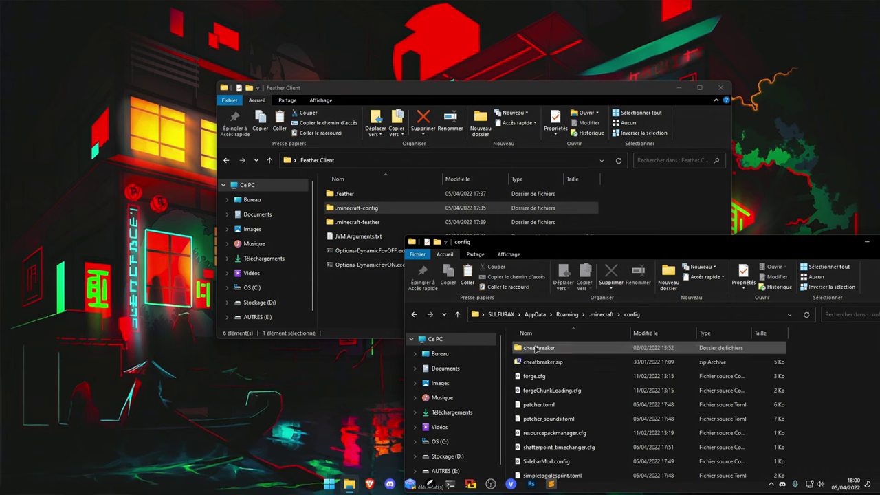
Copy all files from Feather Client's .minecraft-config folder into .minecraft\config, replacing the files with identical names.
double_click(357, 208)
key(ctrl+a)
key(ctrl+c)
click(827, 375)
key(ctrl+v)
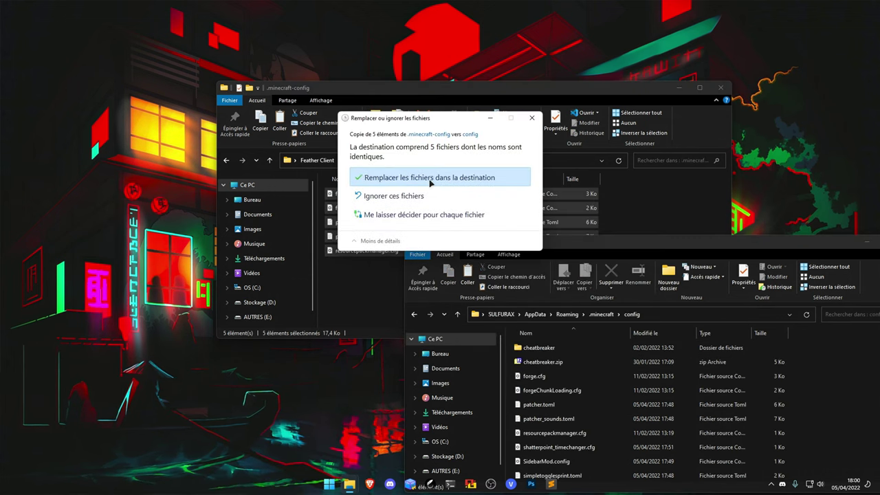
key(Return)
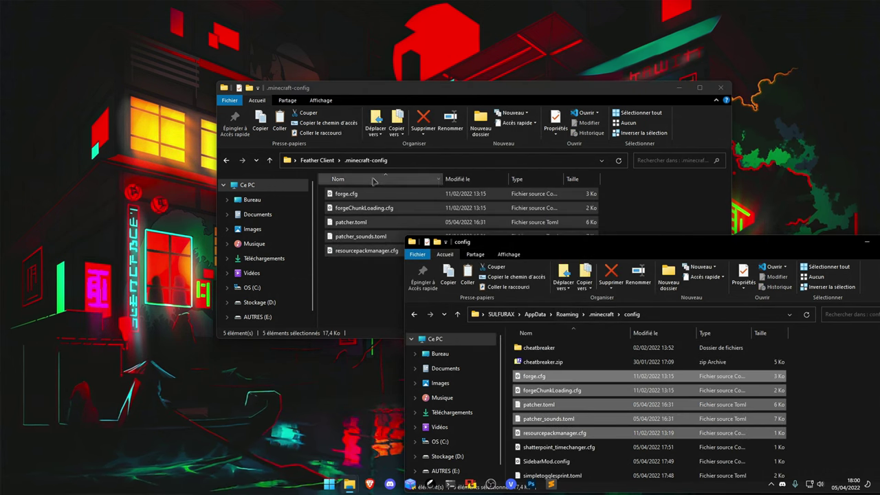
Copy everything from Feather Client's .minecraft-feather folder into .minecraft\feather, merging the configuration folder and replacing existing files.
click(317, 160)
double_click(363, 224)
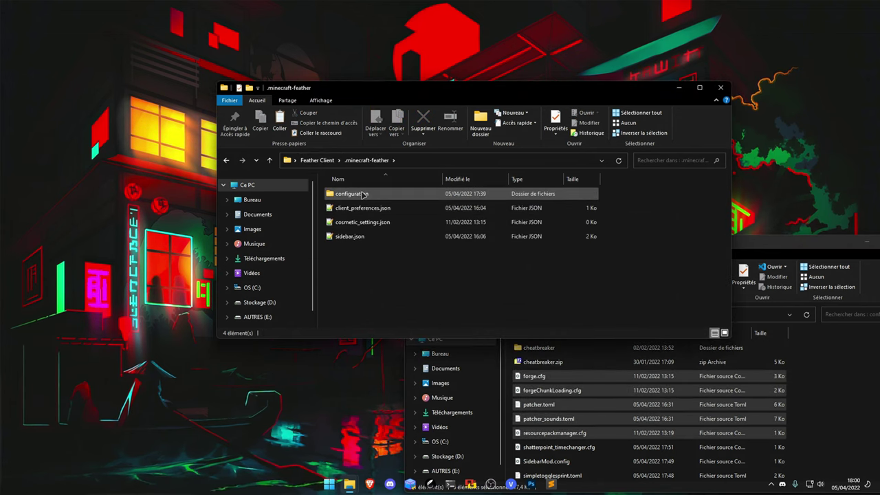
key(ctrl+a)
key(ctrl+c)
click(825, 347)
click(602, 314)
double_click(550, 362)
key(ctrl+v)
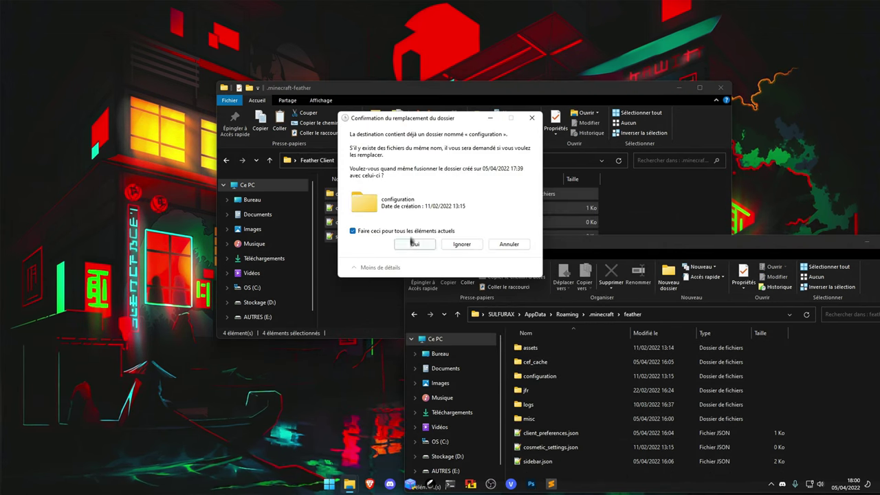
click(413, 243)
click(404, 176)
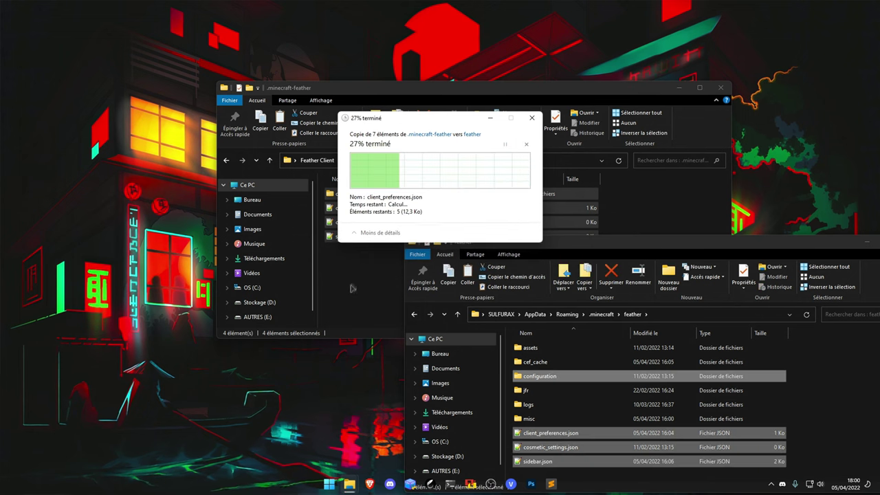
Return the source window to the Feather Client folder and close the .minecraft\feather window.
click(323, 161)
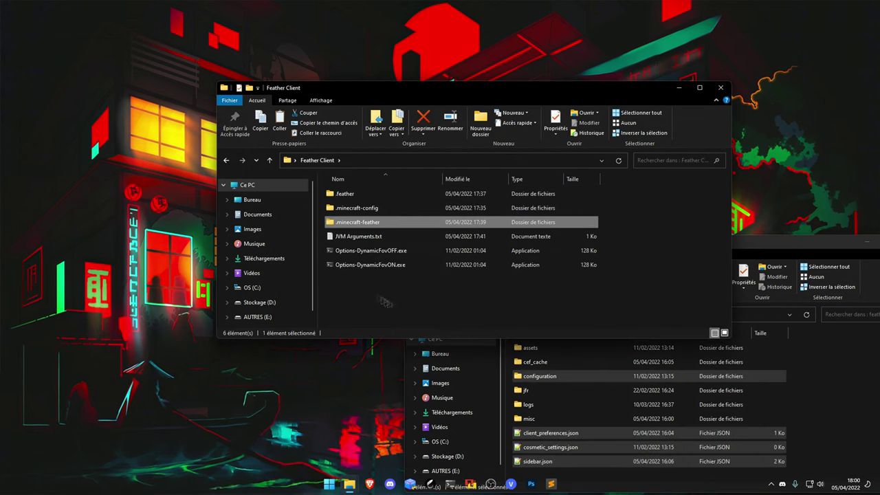
drag(806, 253, 744, 241)
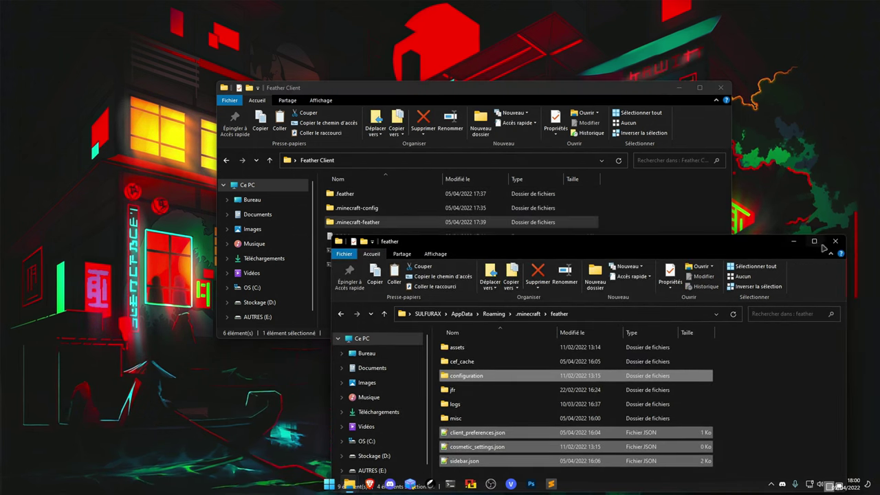
click(836, 242)
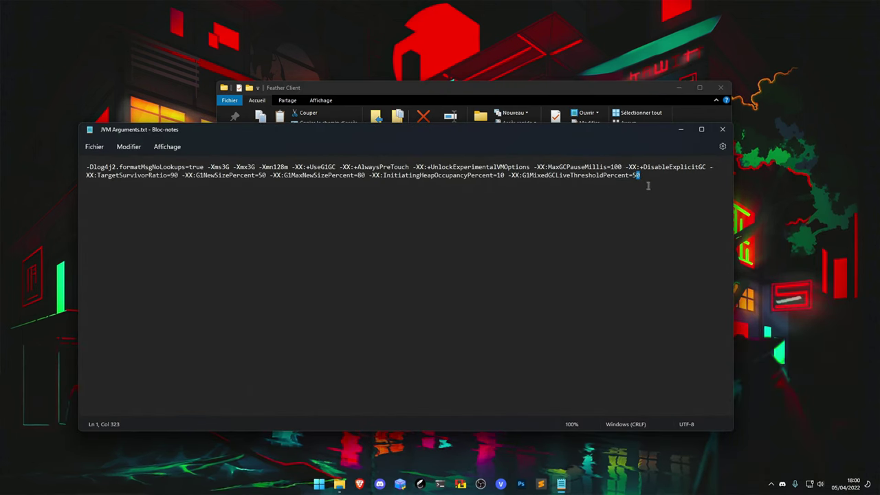
Copy the full text of JVM Arguments.txt and replace the JVM Args in the Feather launcher's settings with it.
key(ctrl+a)
click(722, 130)
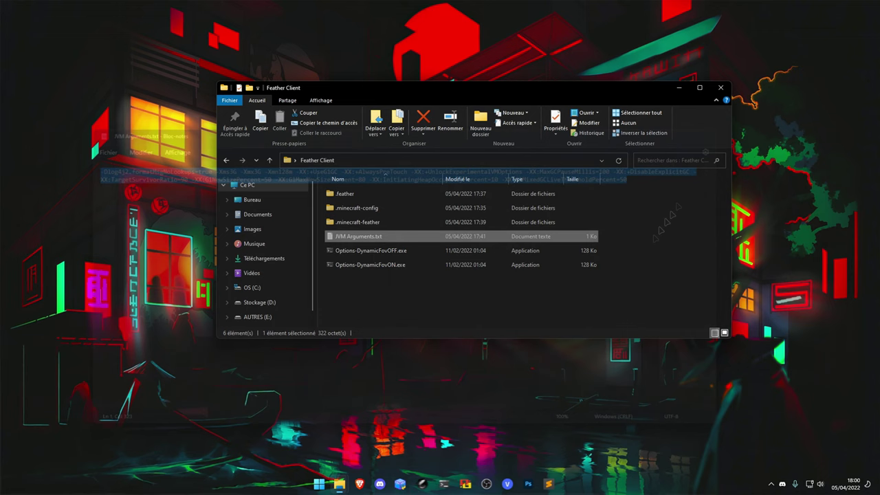
click(430, 483)
click(177, 387)
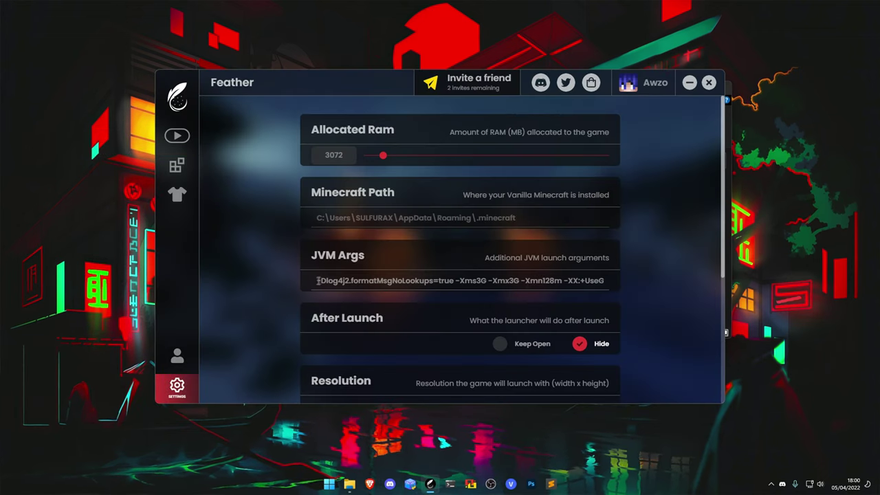
key(ctrl+a)
key(ctrl+v)
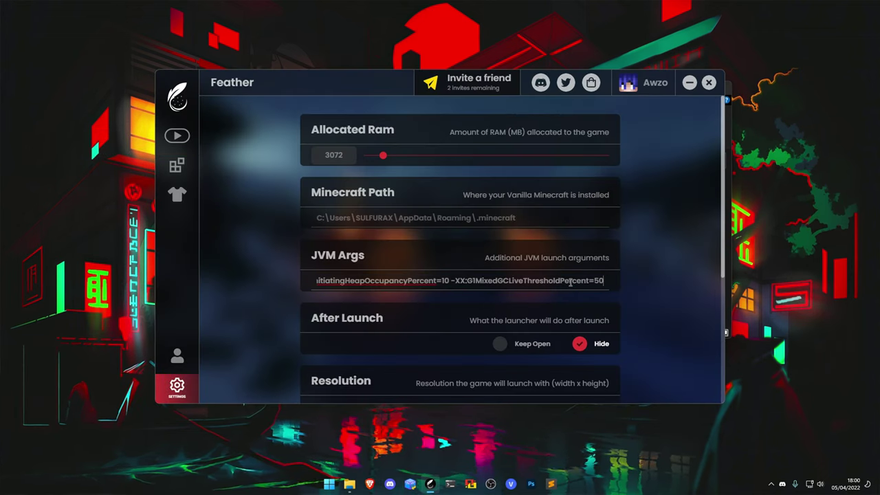
Confirm AppData\Roaming\.minecraft as the launcher's Minecraft Path, and minimize the launcher after switching it to its play page.
key(ctrl+a)
click(281, 283)
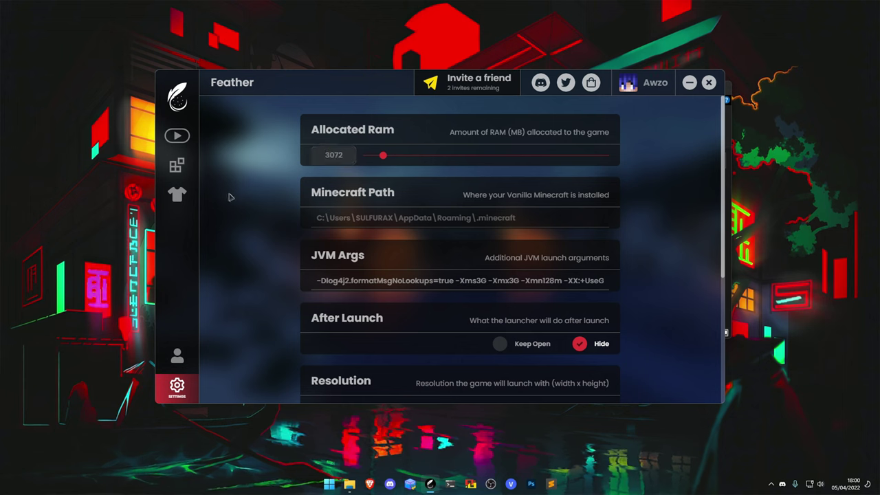
click(481, 219)
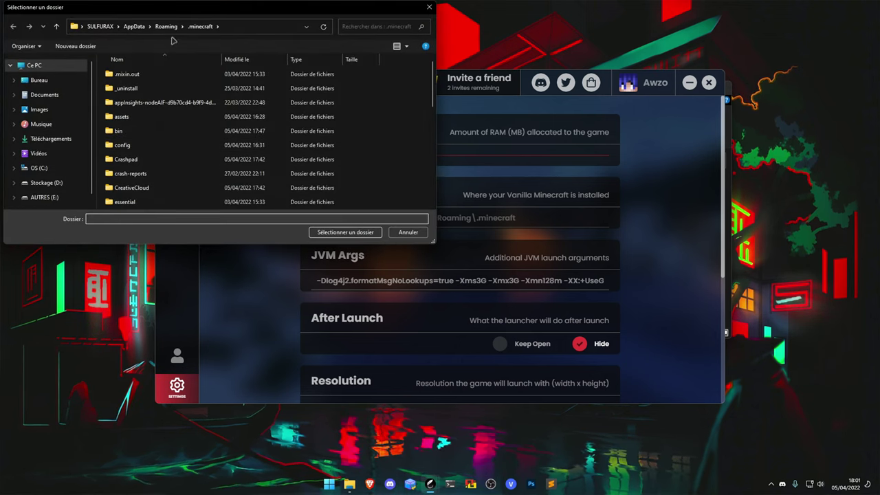
click(345, 232)
scroll(297, 282, down, 3)
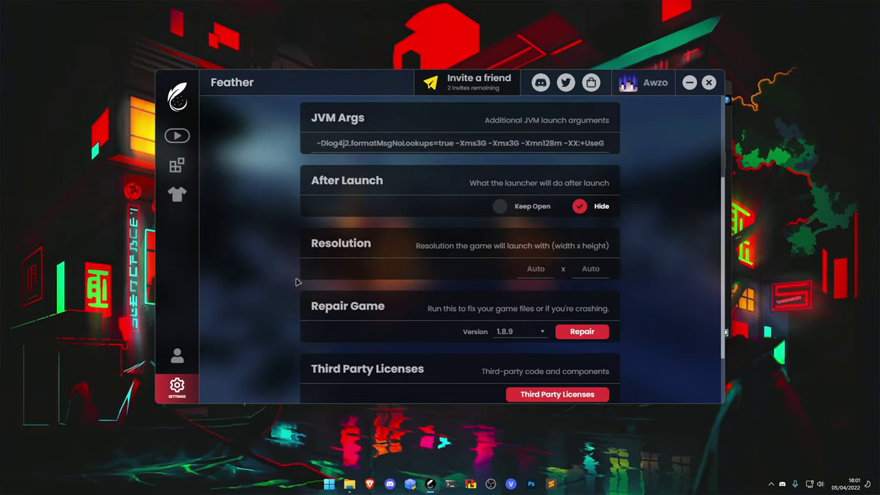
scroll(271, 227, up, 4)
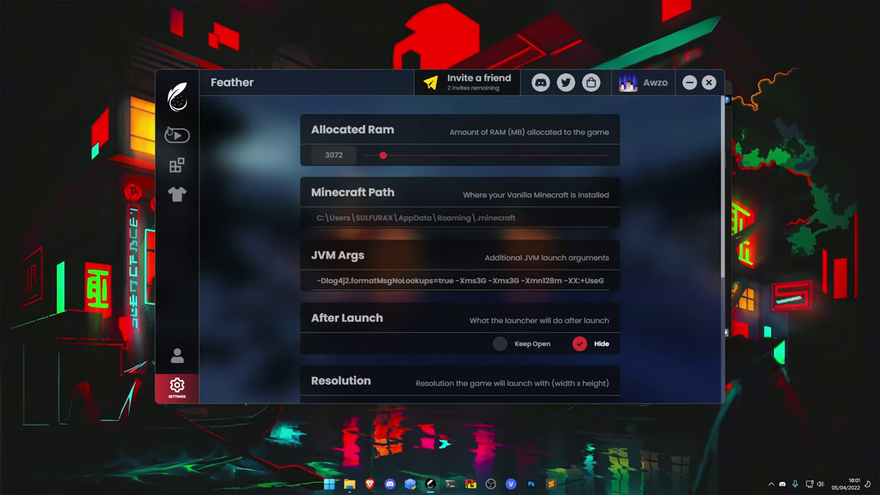
click(173, 134)
click(689, 82)
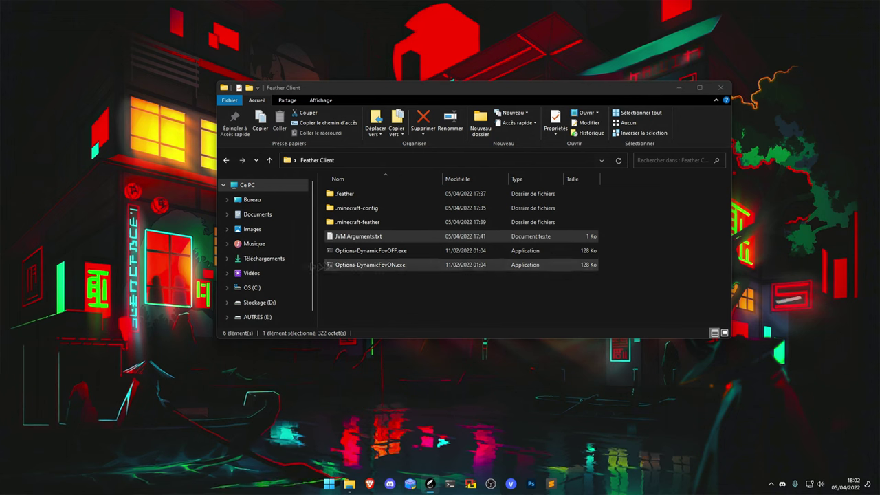
Run Options-DynamicFovON.exe from the Feather Client folder and apply configuration 2, version 1.8.9 with a graphics card.
drag(395, 300, 374, 250)
click(439, 288)
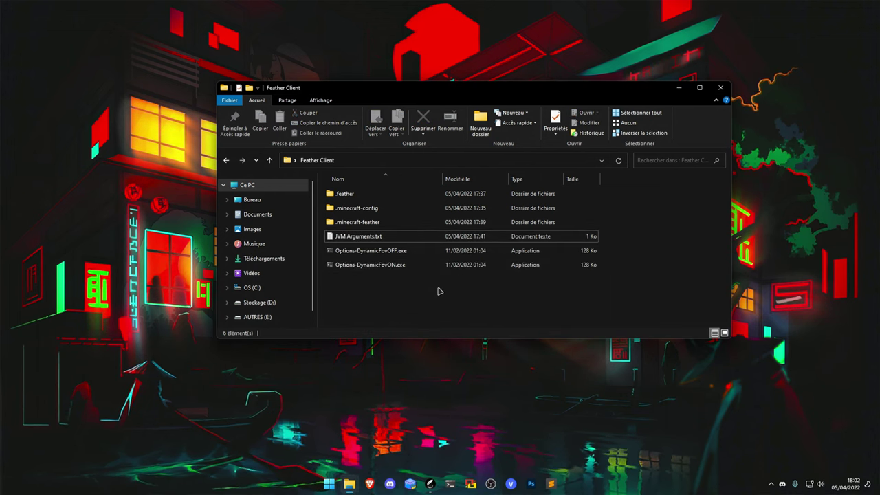
double_click(406, 266)
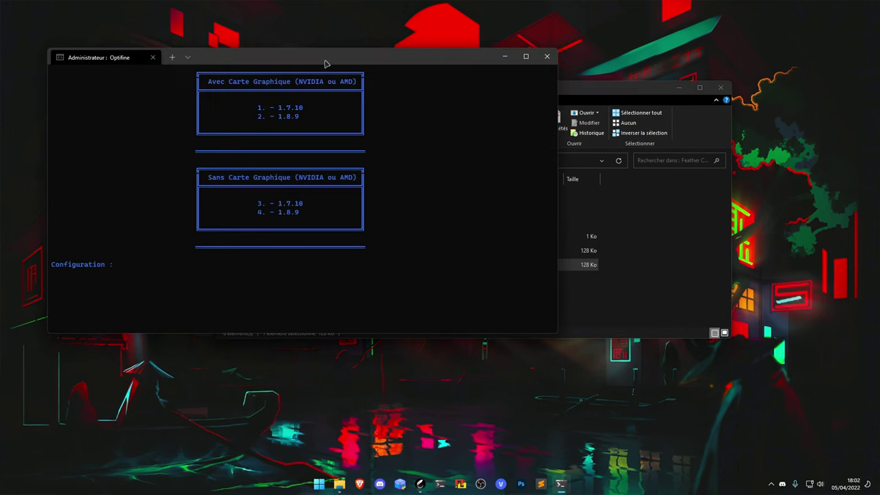
drag(326, 63, 519, 122)
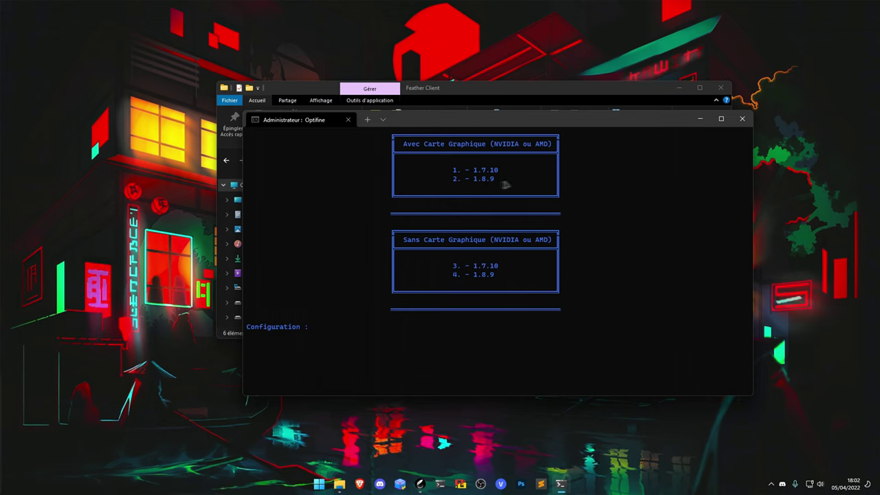
drag(502, 182, 459, 179)
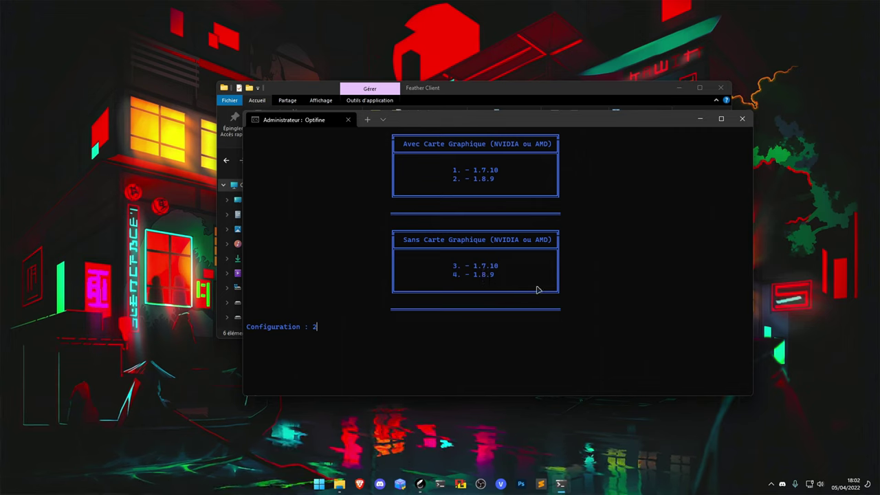
key(Return)
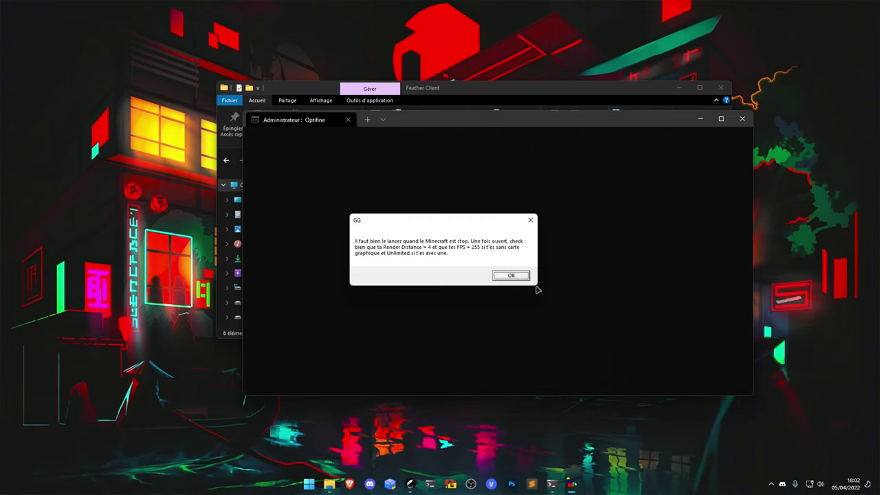
click(514, 275)
click(742, 118)
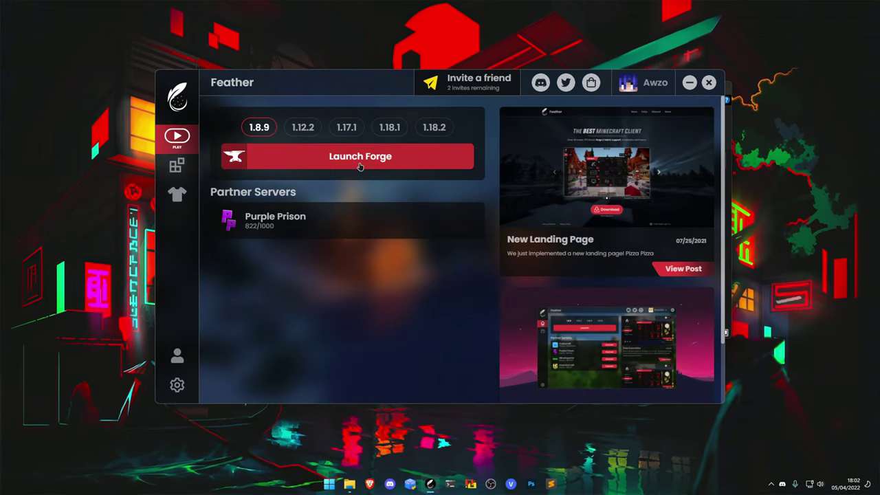
Launch Forge 1.8.9 from the Feather launcher and view the in-game options.
click(359, 167)
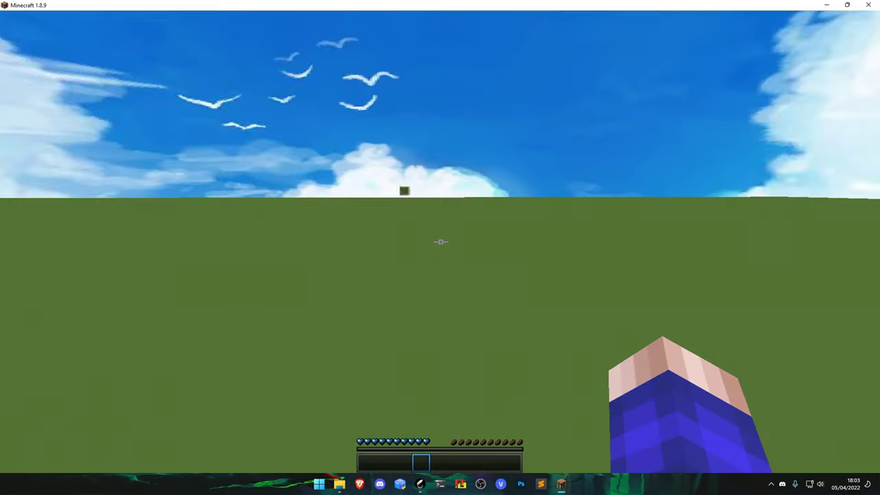
key(Escape)
click(377, 215)
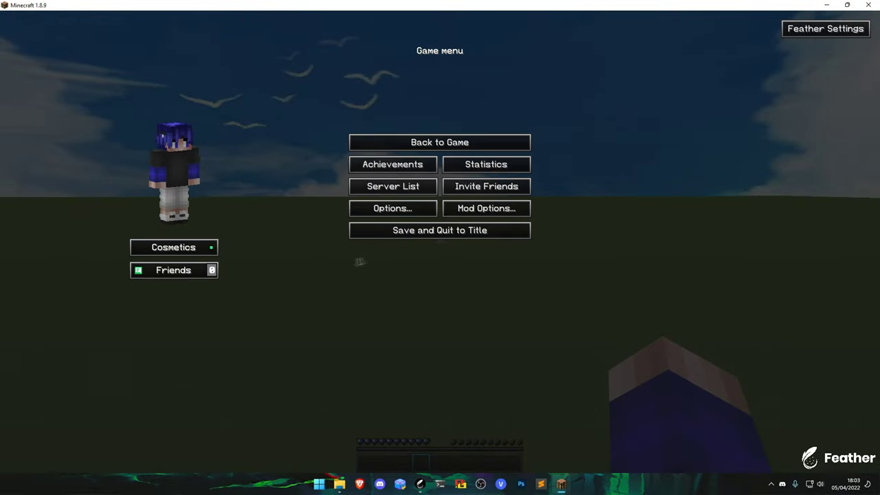
click(385, 209)
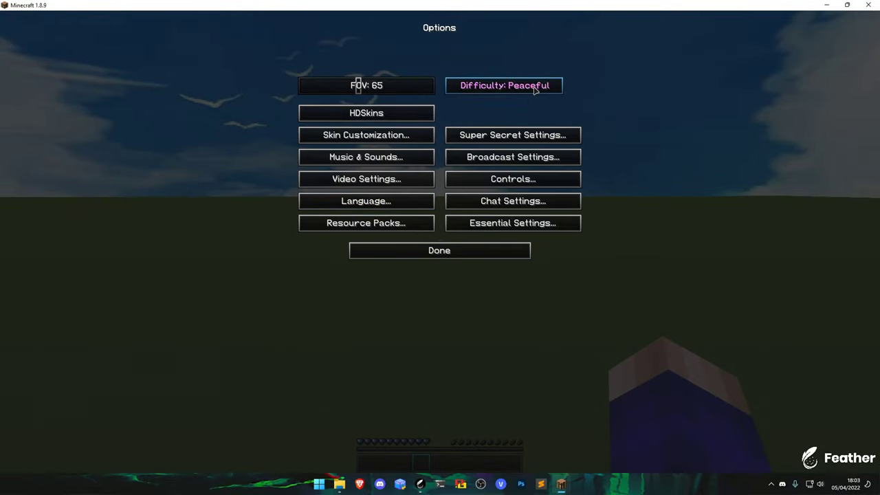
key(Escape)
Try out the game by walking forward, swinging the arm and cycling the camera perspective.
key(w)
click(439, 241)
click(439, 241)
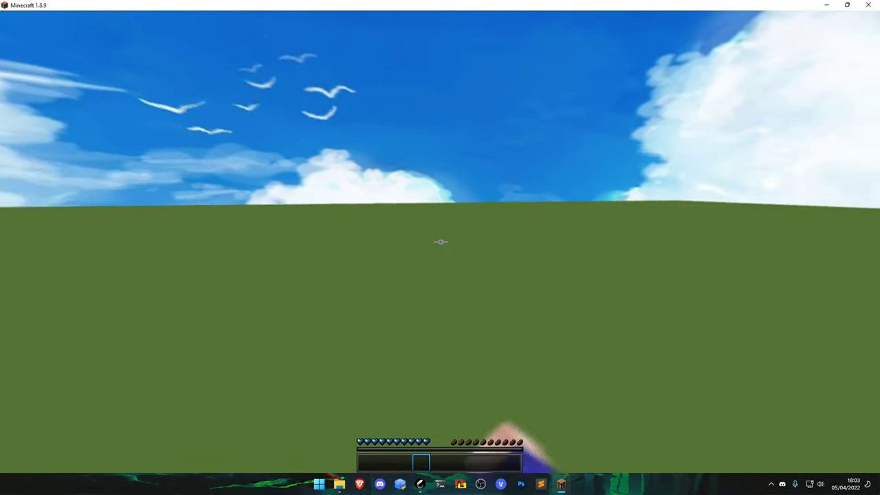
key(F5)
key(F5)
click(439, 241)
Enable the FPS mod in Feather's mod menu and return to the game.
key(Shift_R)
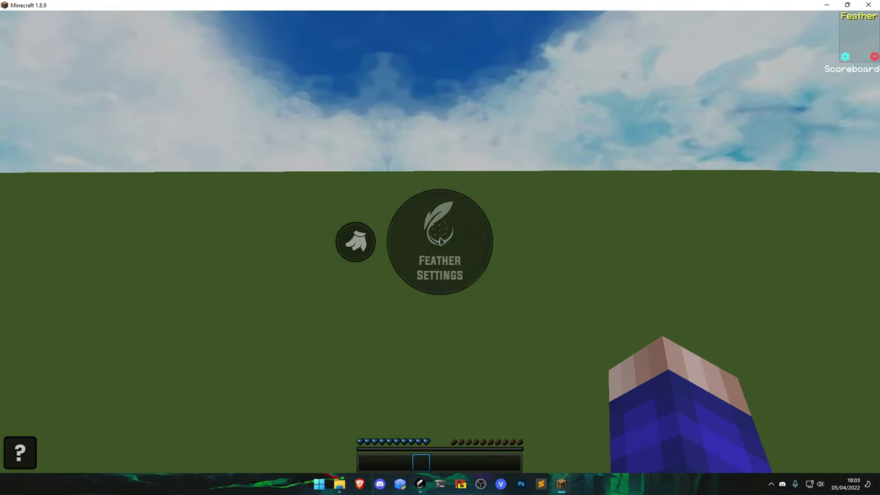
click(440, 241)
key(Shift_R)
scroll(440, 260, down, 3)
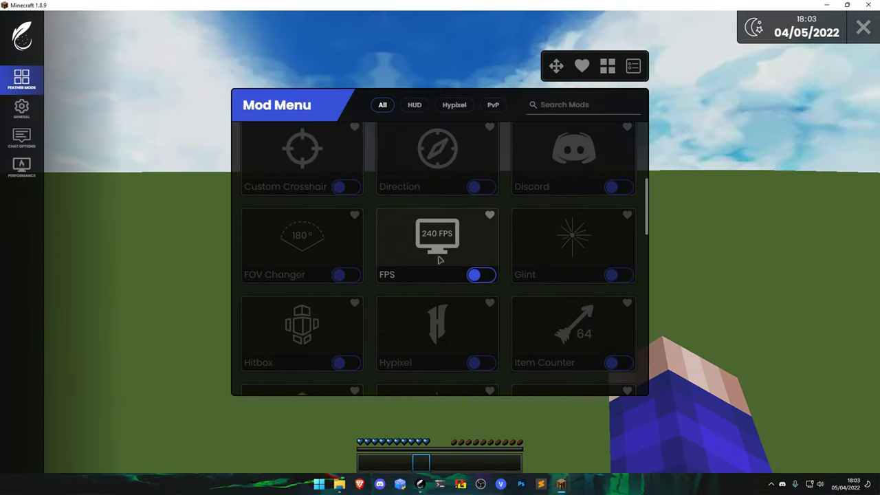
click(450, 249)
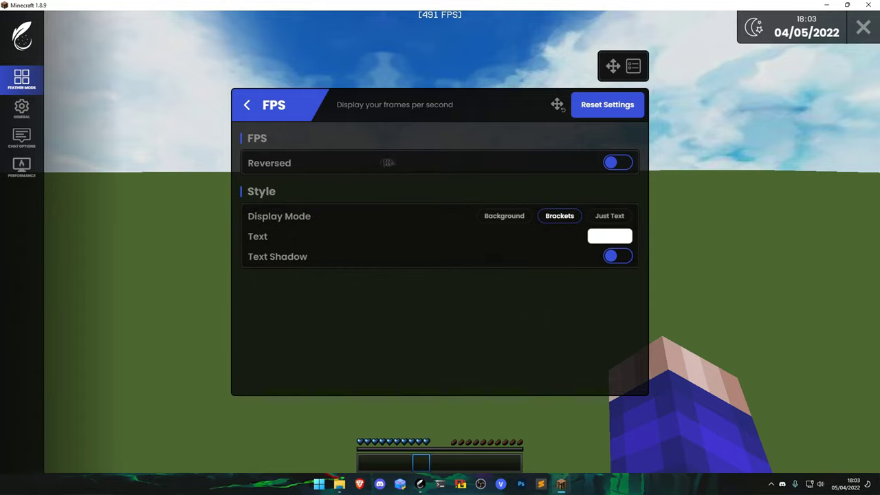
key(Escape)
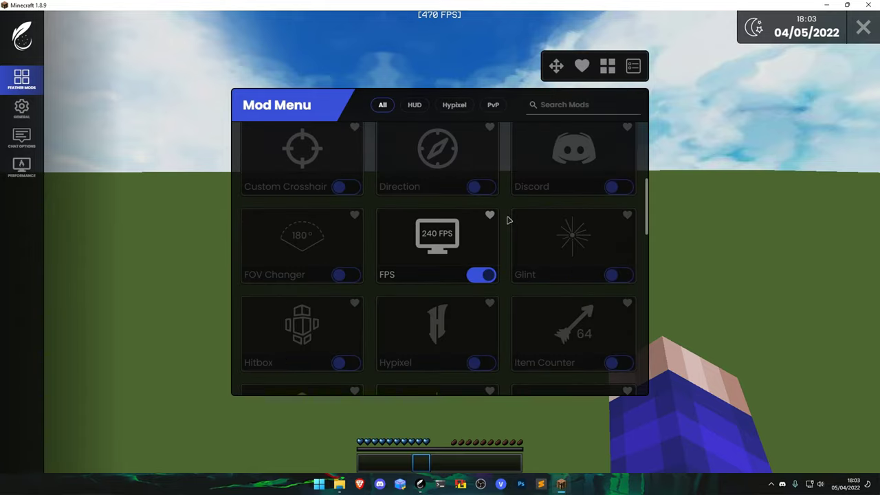
key(Escape)
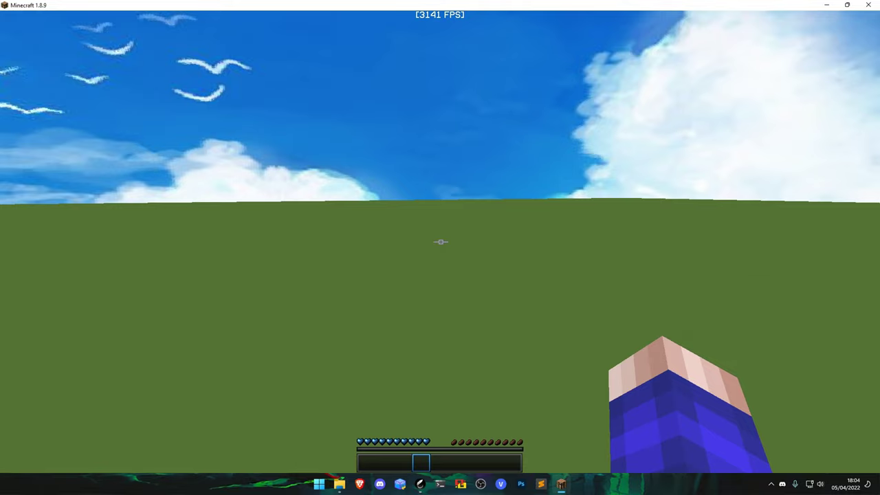
Reopen Feather's mod menu in the game and look through the list of mods.
key(Shift_R)
click(441, 242)
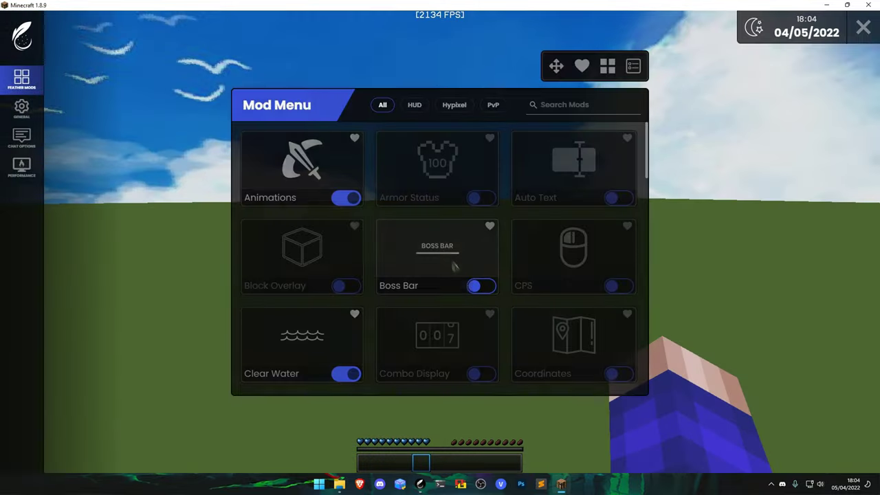
scroll(450, 266, down, 2)
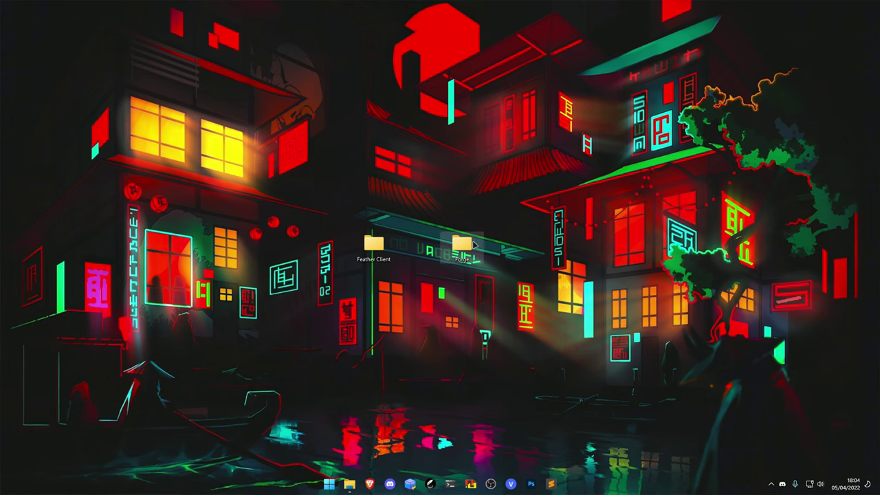
Open the Forge folder from the desktop and move its window to the middle of the screen.
double_click(473, 244)
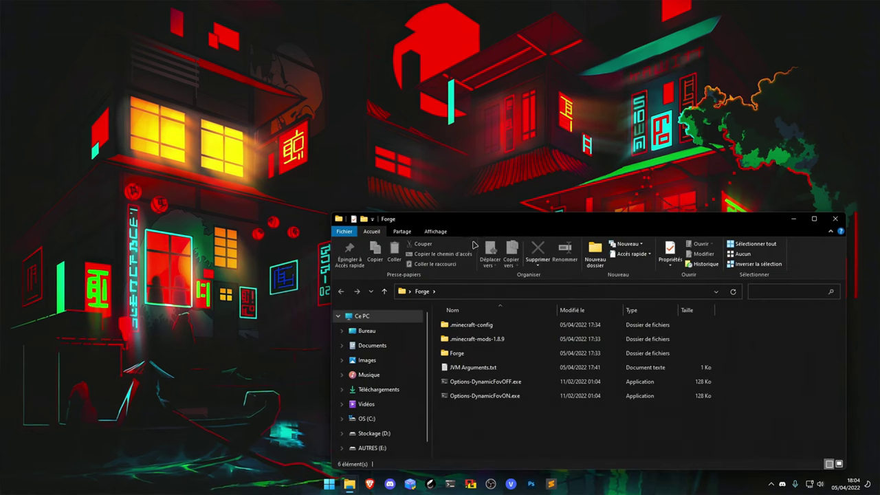
drag(559, 223, 556, 297)
drag(429, 110, 441, 123)
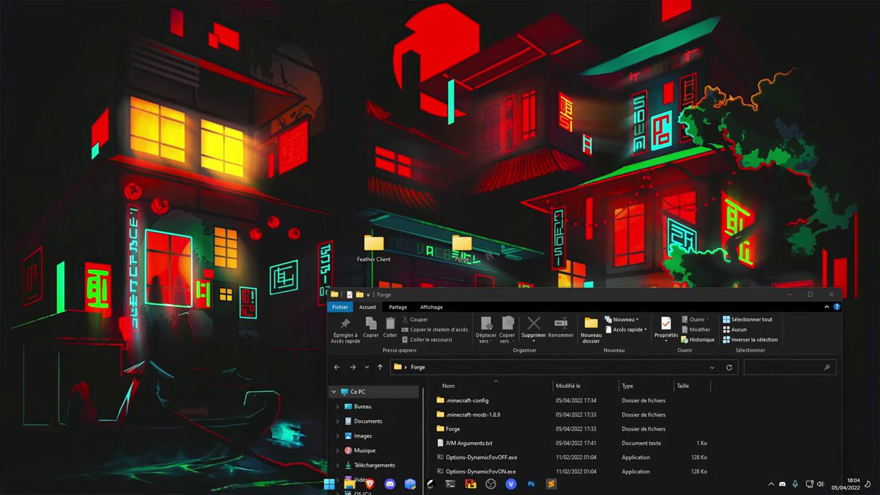
drag(509, 294, 419, 144)
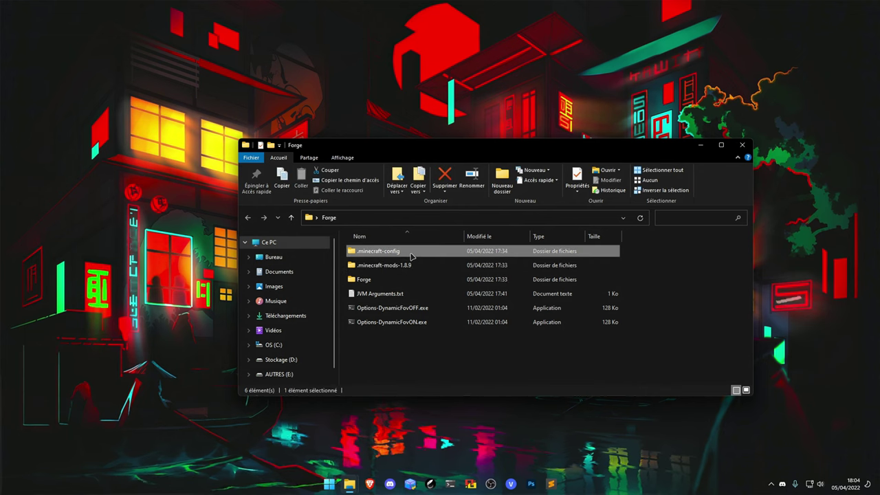
Open AppData\Roaming\.minecraft\config in a second window placed clear of the Forge folder's files.
key(super+r)
text(%)
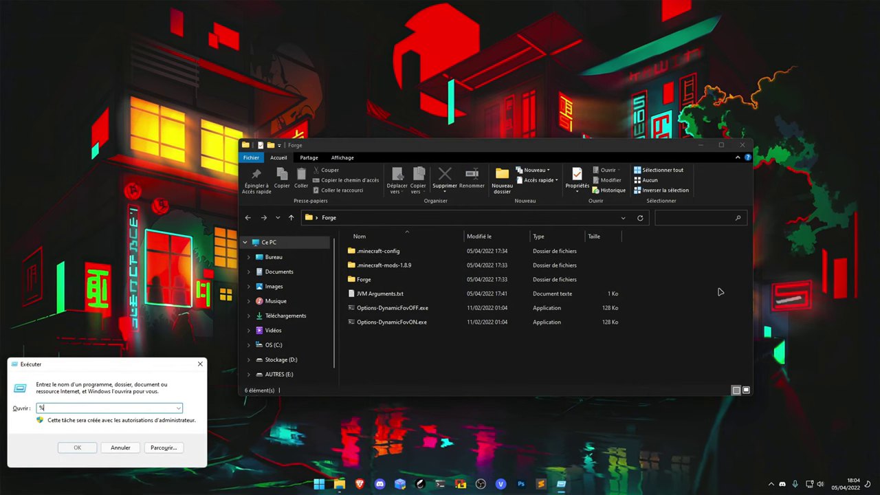
key(Return)
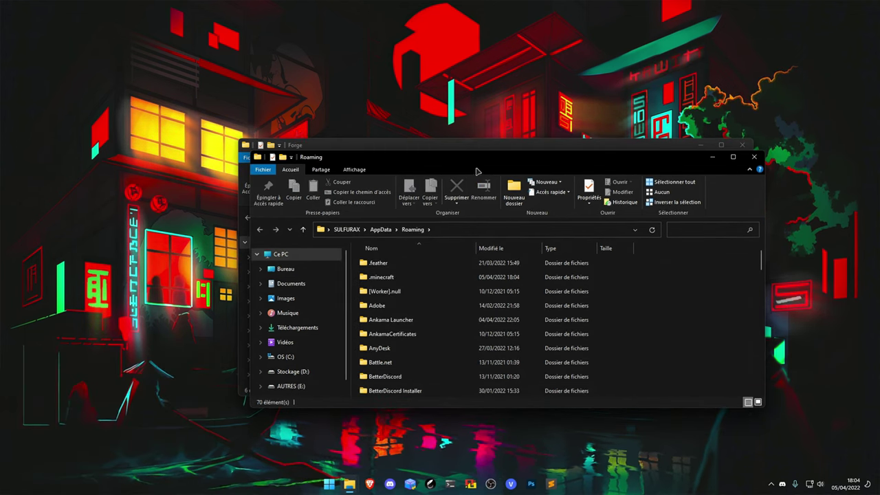
drag(537, 147, 705, 302)
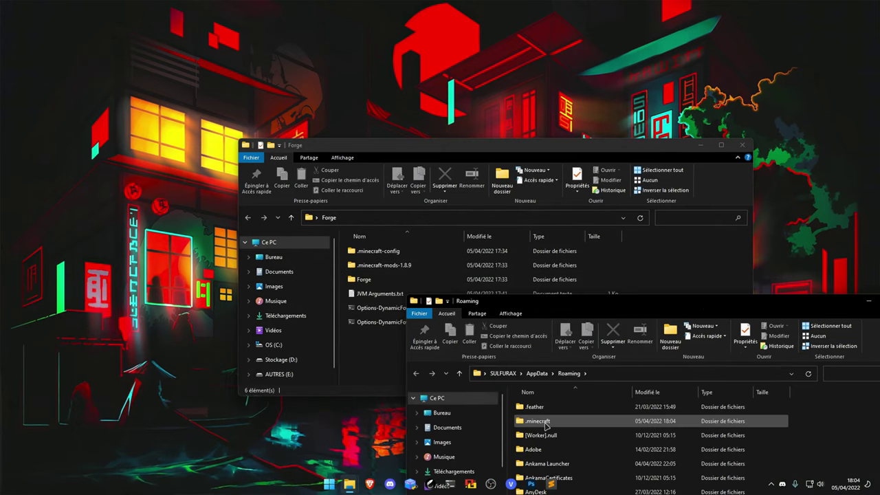
double_click(536, 417)
scroll(547, 446, down, 2)
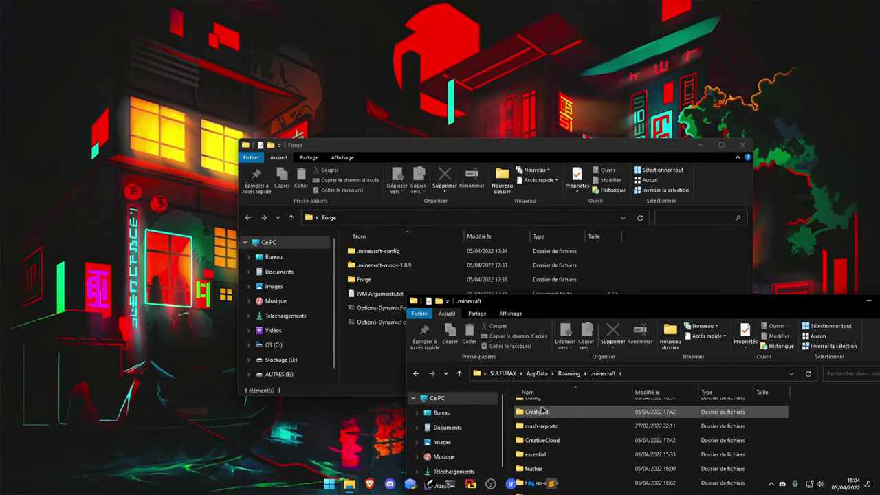
double_click(541, 402)
Copy all files from Forge's .minecraft-config folder into .minecraft\config, replacing the files with identical names.
double_click(370, 254)
key(ctrl+a)
key(ctrl+c)
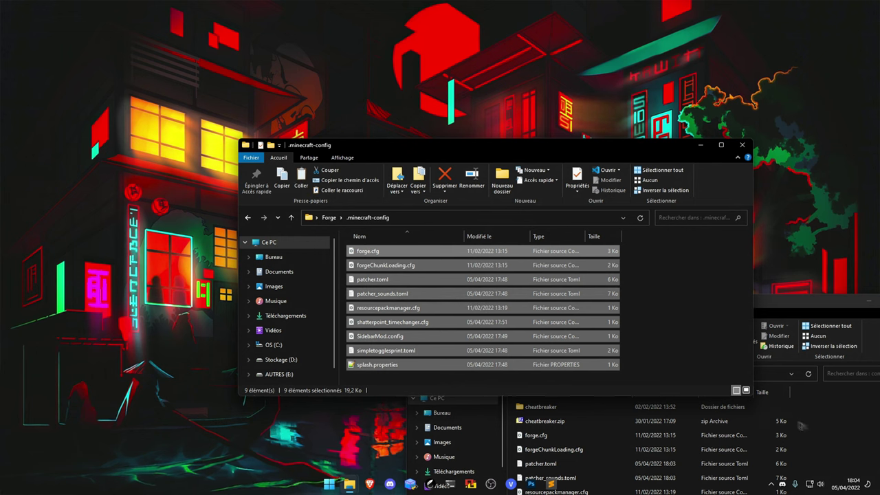
click(800, 422)
key(ctrl+v)
click(450, 177)
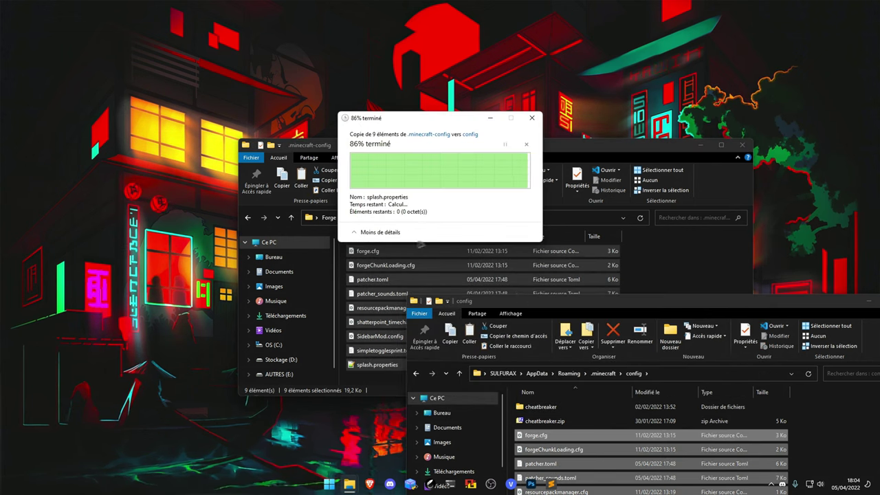
Select all the mod files in Forge's .minecraft-mods-1.8.9 folder.
click(701, 265)
key(alt+Left)
double_click(395, 266)
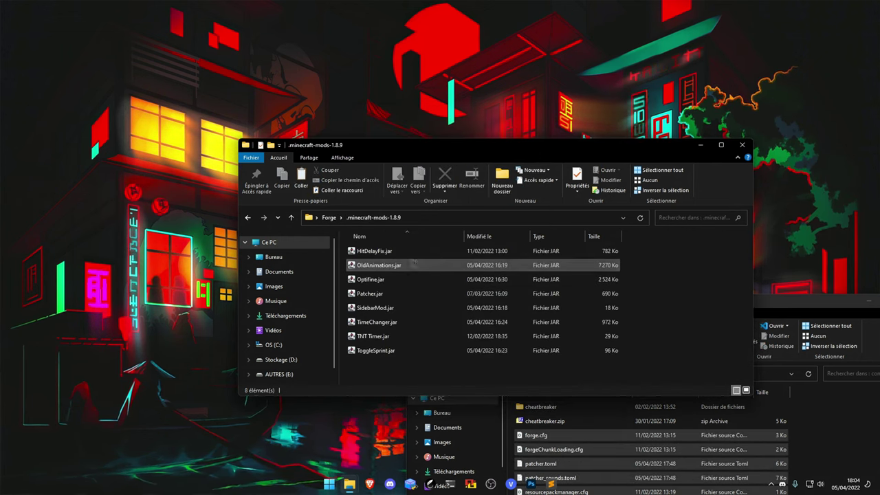
key(ctrl+a)
Switch the second window from .minecraft\config to the .minecraft\mods\1.8.9 folder and move it higher on the screen.
click(696, 402)
click(611, 373)
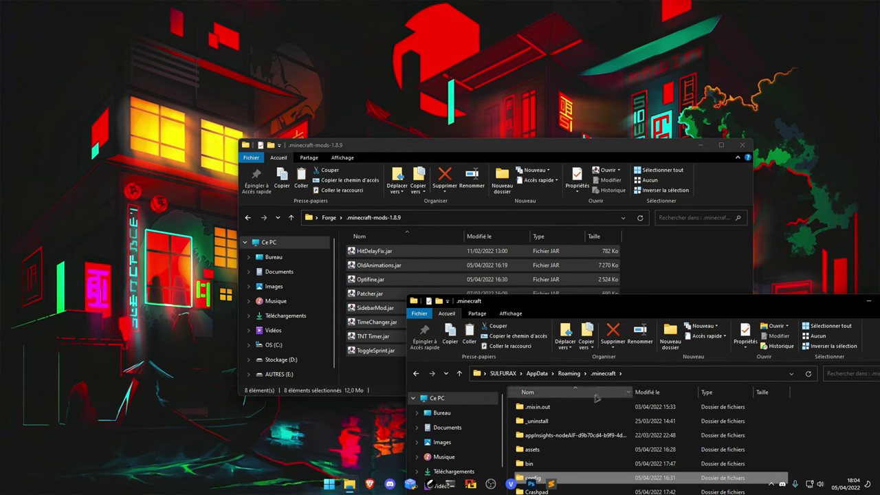
drag(630, 301, 630, 224)
scroll(570, 337, down, 2)
double_click(533, 354)
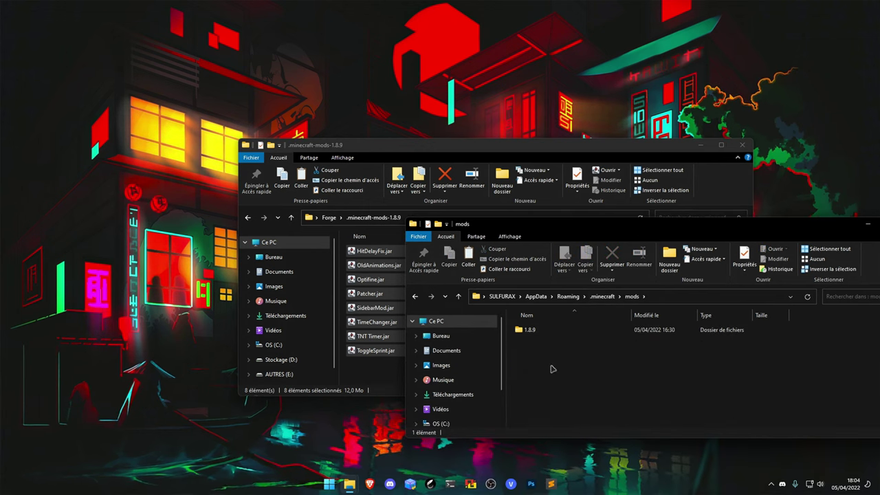
double_click(568, 330)
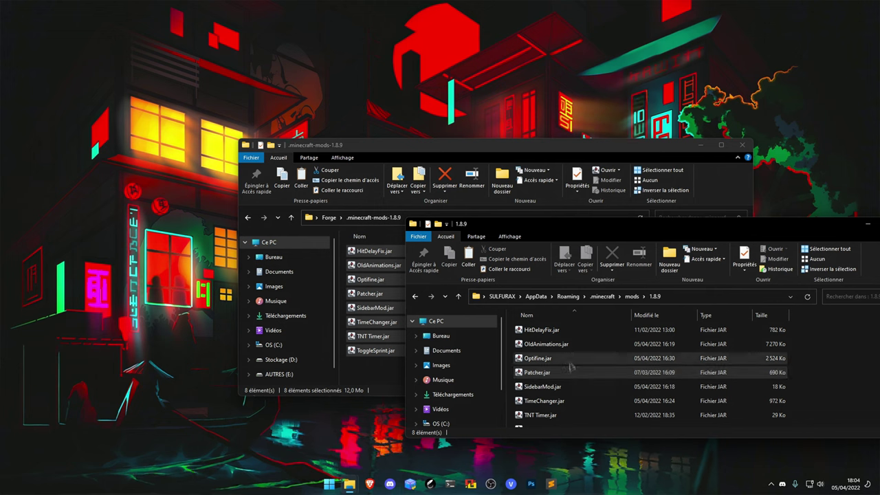
Paste the copied Forge mod files into .minecraft\mods\1.8.9, replacing the files with identical names.
key(ctrl+v)
click(453, 176)
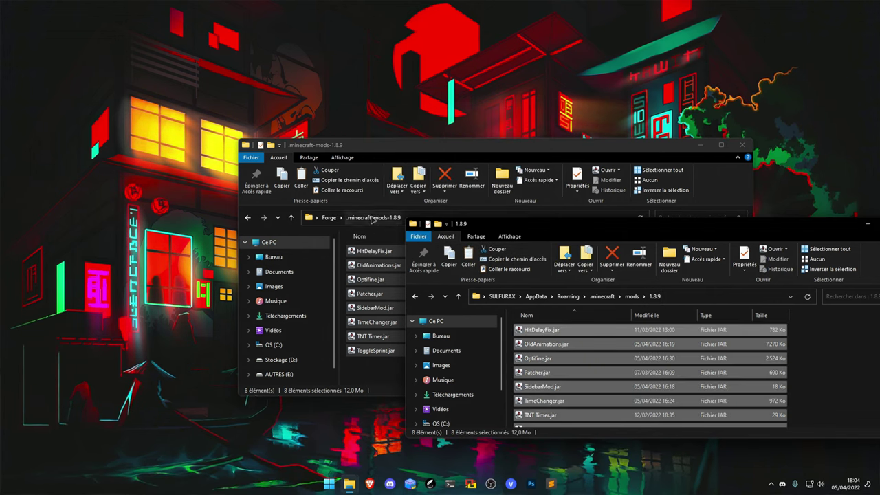
Open the Forge subfolder that holds Forge 1.8.9.jar and close the .minecraft\mods\1.8.9 window.
click(329, 217)
double_click(400, 279)
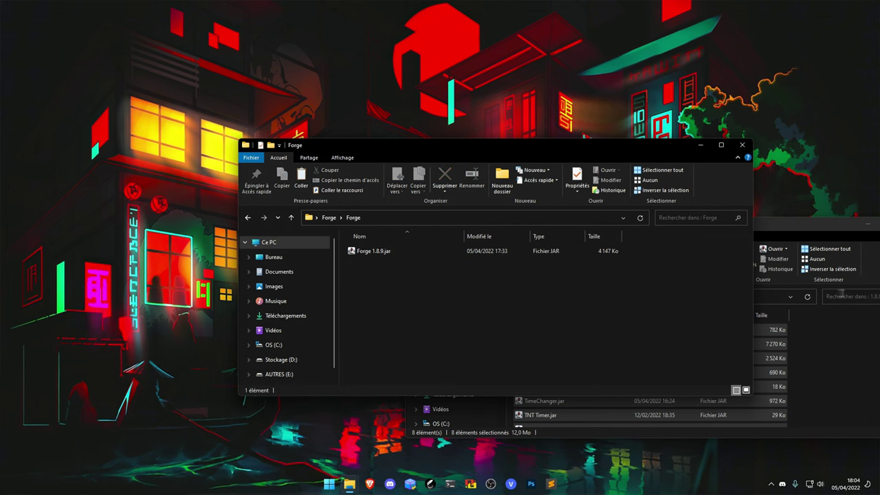
drag(835, 229, 735, 231)
click(808, 228)
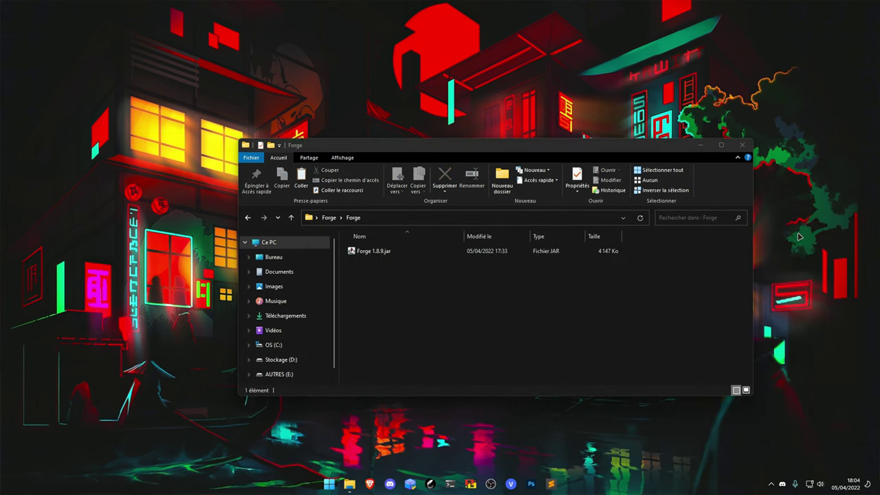
Open Minecraft Launcher and show the list of Java Edition configurations.
key(super)
text(minecraft)
key(Return)
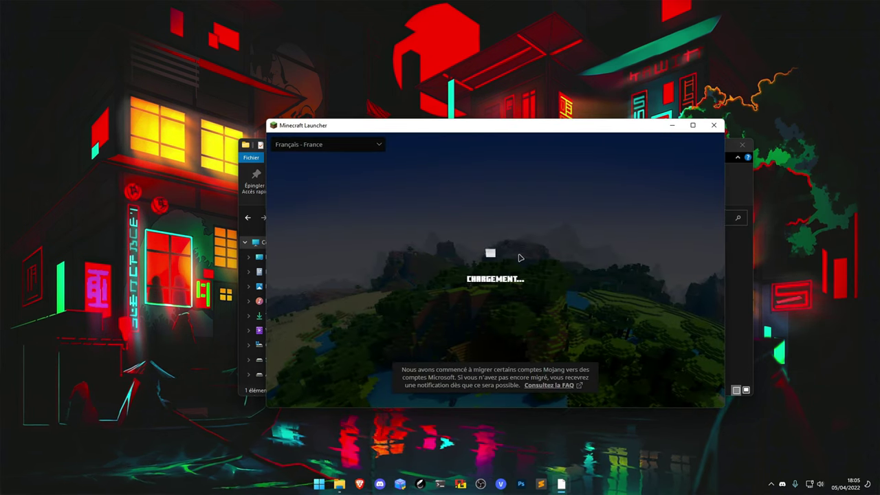
click(410, 158)
Create a new configuration named "1.8.9 Vanilla" that uses release 1.8.9.
click(398, 230)
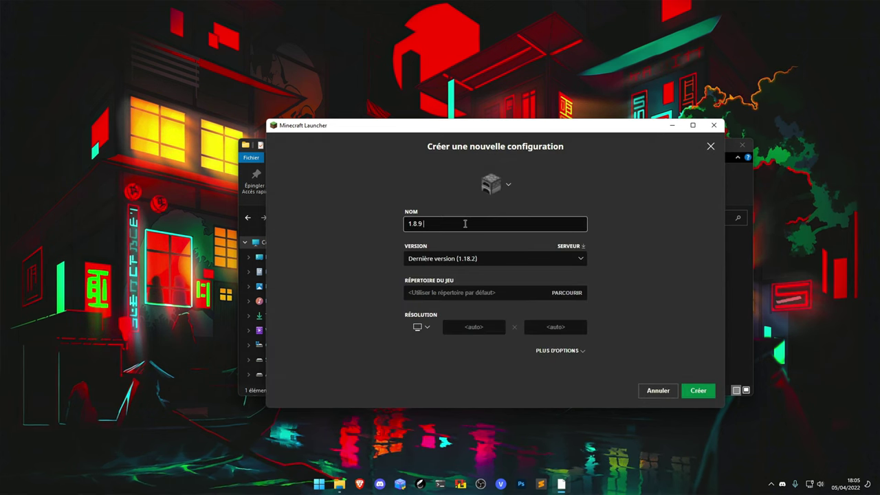
click(492, 259)
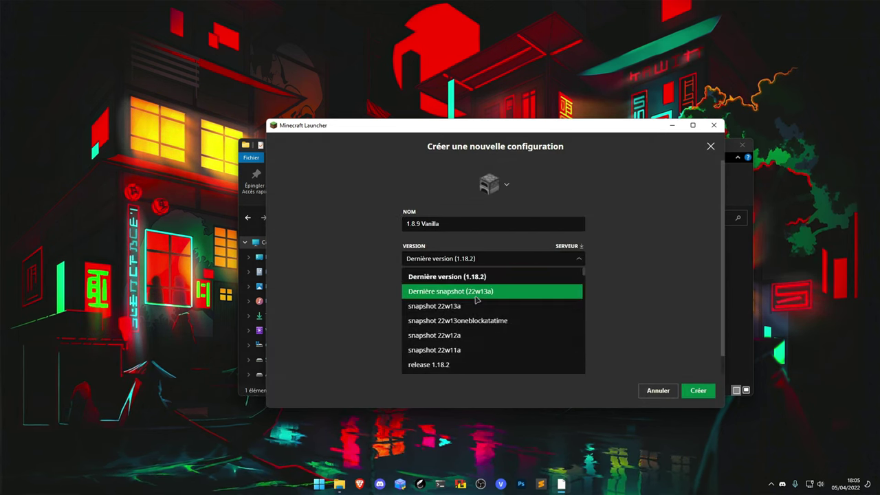
scroll(473, 302, down, 20)
scroll(465, 309, down, 20)
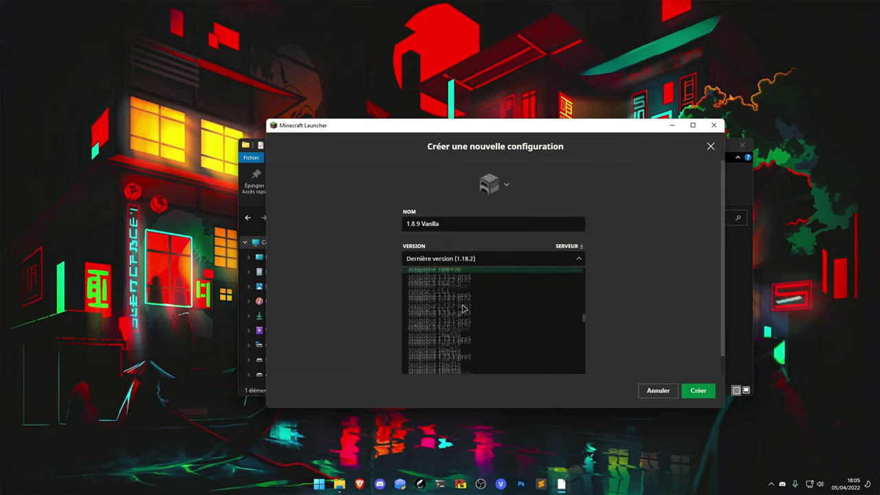
scroll(462, 314, down, 5)
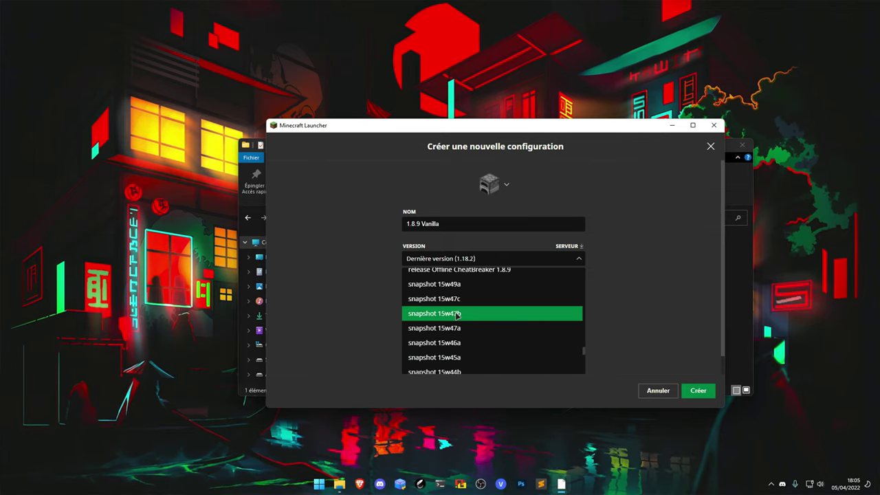
click(474, 346)
click(698, 391)
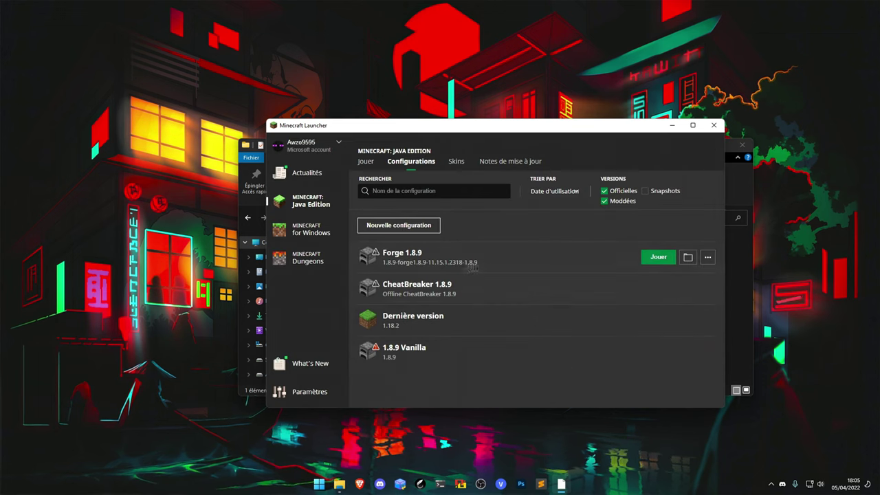
Start the 1.8.9 Vanilla configuration, accepting the player-safety risks for this configuration.
click(659, 353)
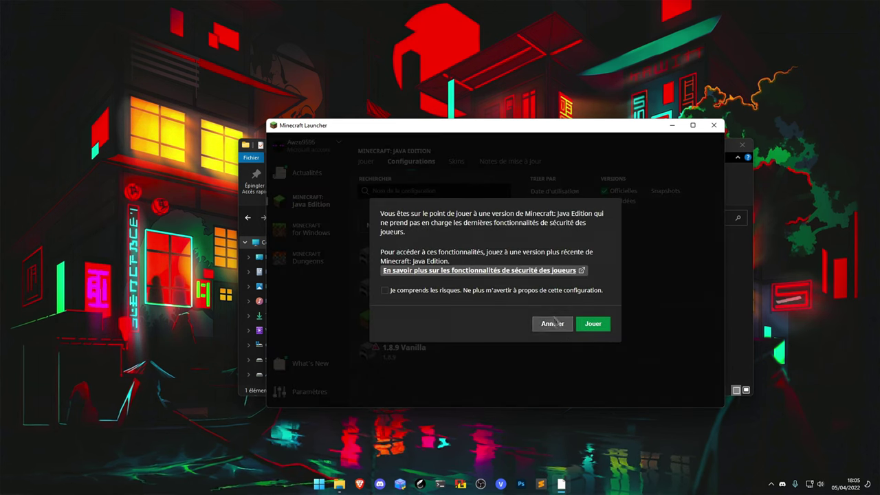
click(526, 295)
click(592, 324)
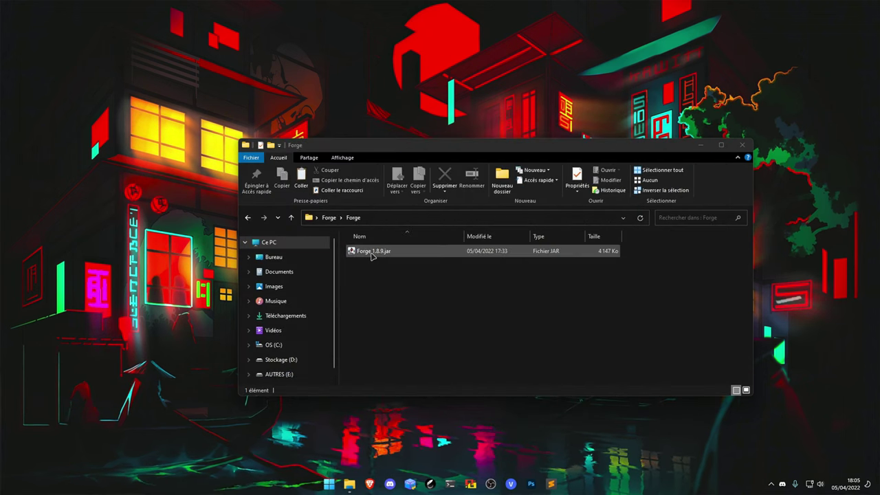
Run Forge 1.8.9.jar and install the Forge client into the .minecraft folder.
click(371, 251)
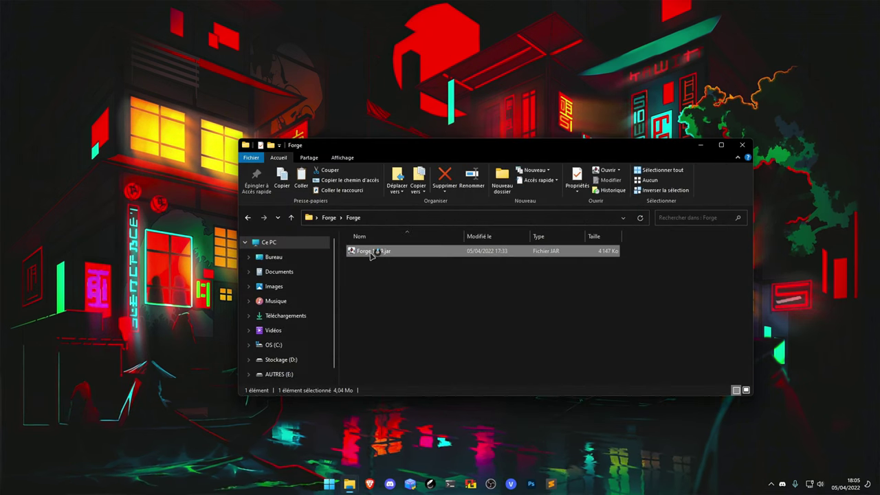
double_click(418, 251)
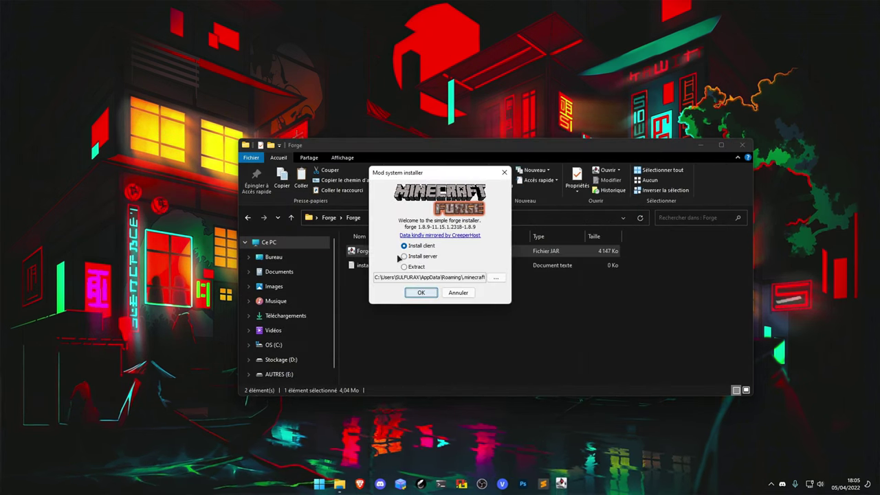
click(422, 292)
click(440, 250)
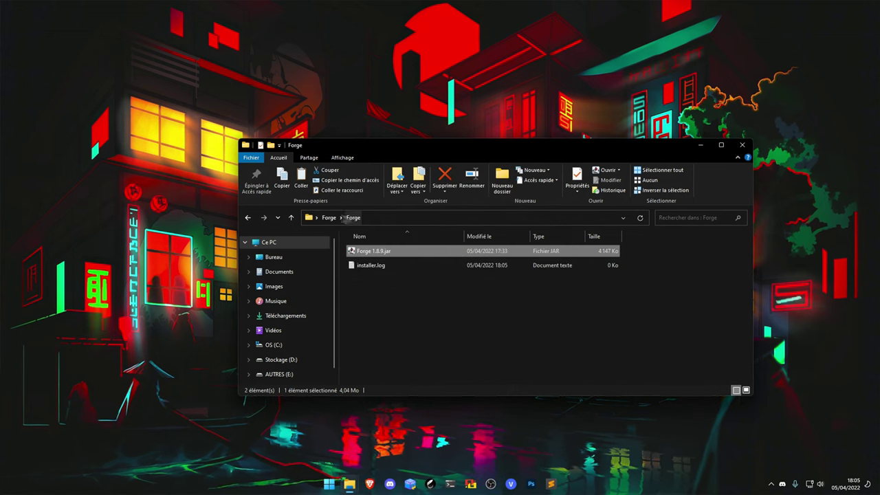
Copy the entire contents of JVM Arguments.txt from the main Forge folder and close the file.
click(344, 217)
click(322, 379)
click(404, 292)
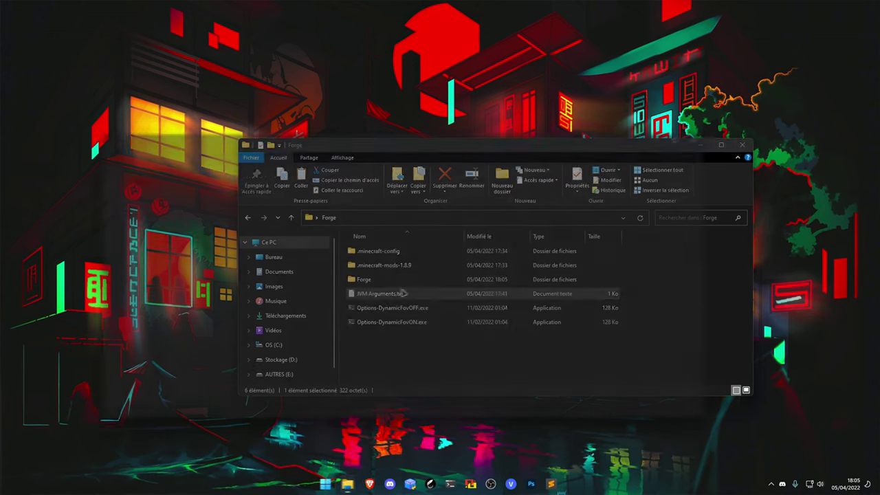
double_click(403, 293)
key(ctrl+a)
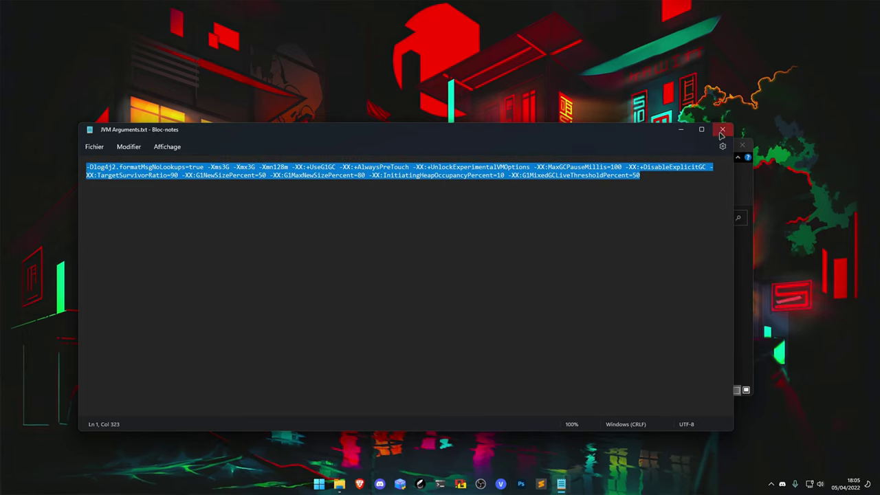
click(722, 130)
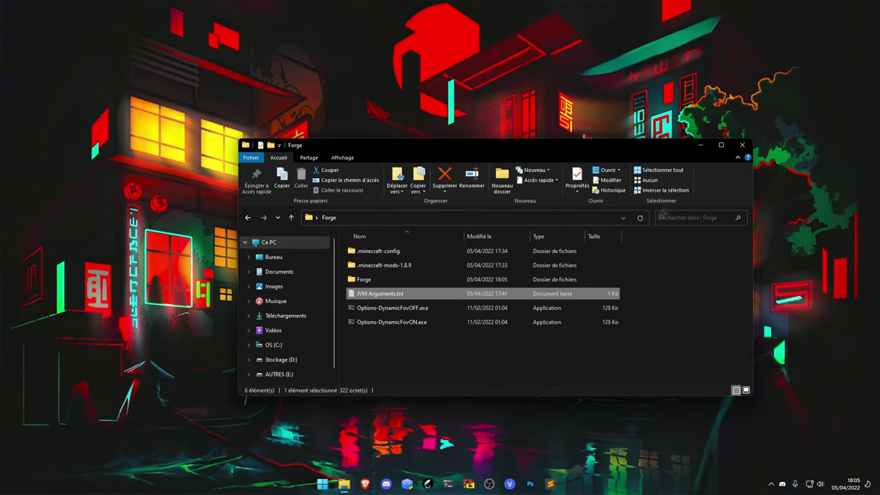
Switch to Minecraft Launcher and open the Forge 1.8.9 configuration for editing.
key(super)
text(min)
key(Return)
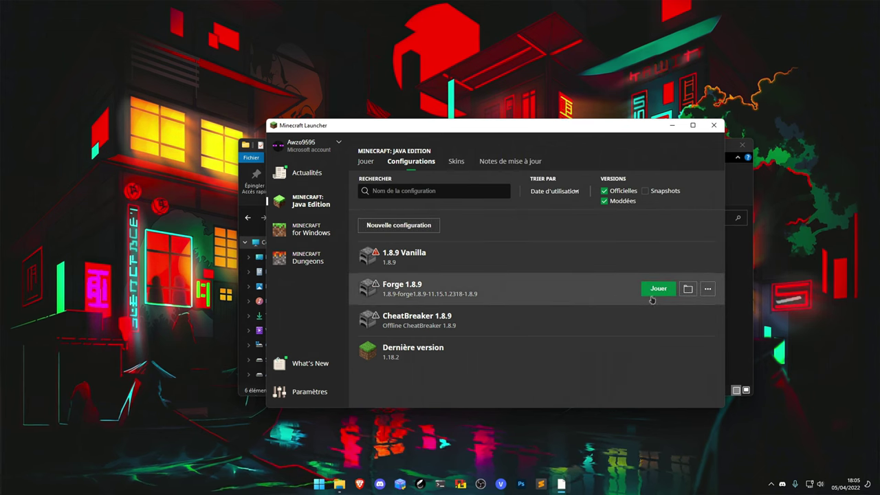
click(707, 289)
click(687, 308)
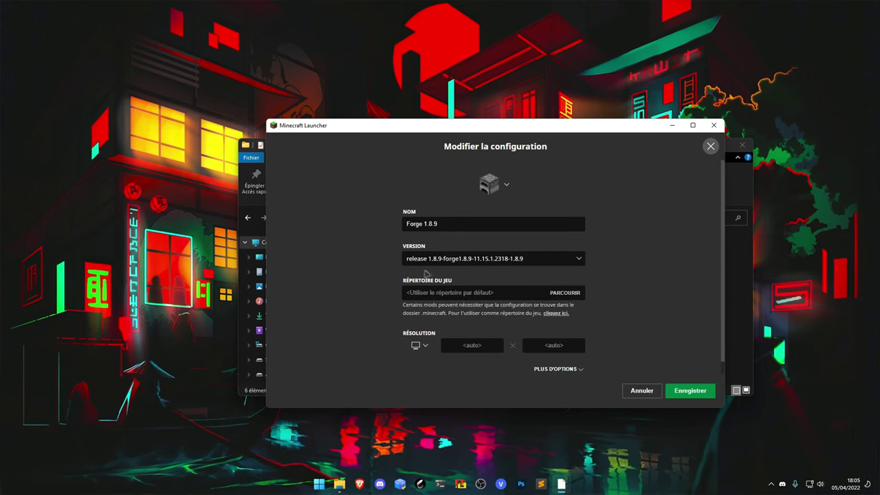
double_click(430, 224)
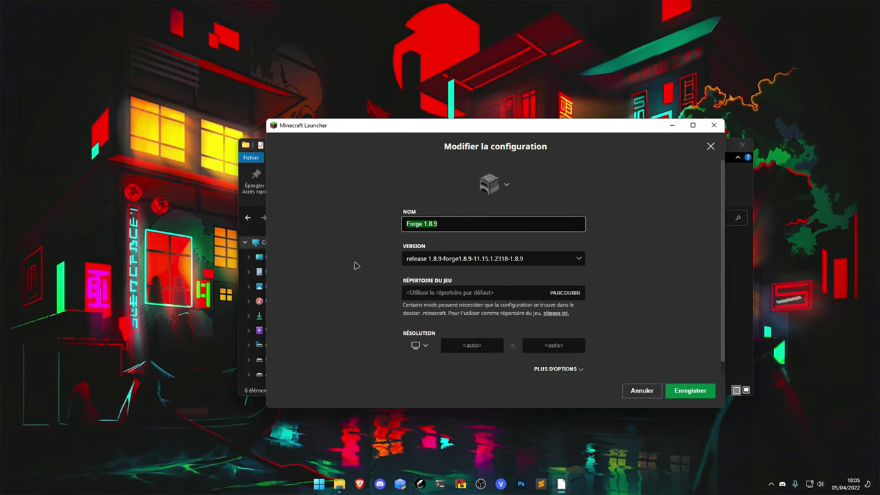
Replace the Forge 1.8.9 configuration's JVM arguments with the copied text and save the configuration.
scroll(356, 263, down, 3)
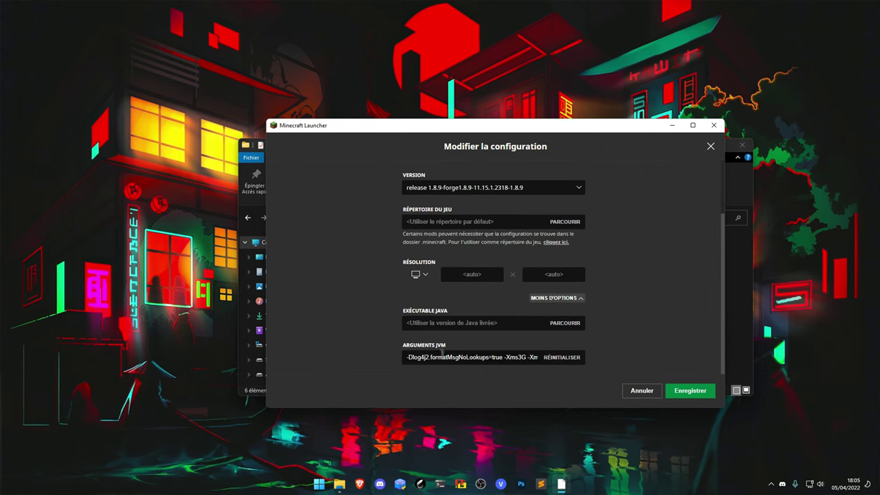
click(446, 357)
key(ctrl+a)
key(ctrl+v)
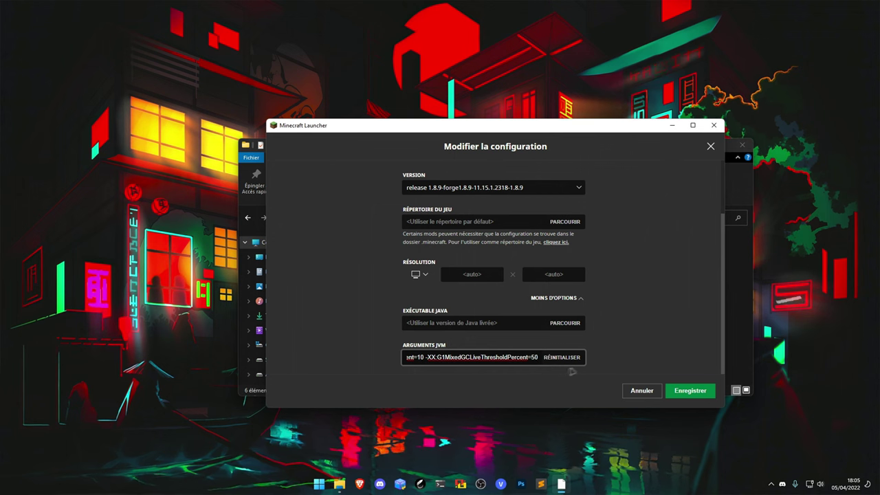
click(700, 392)
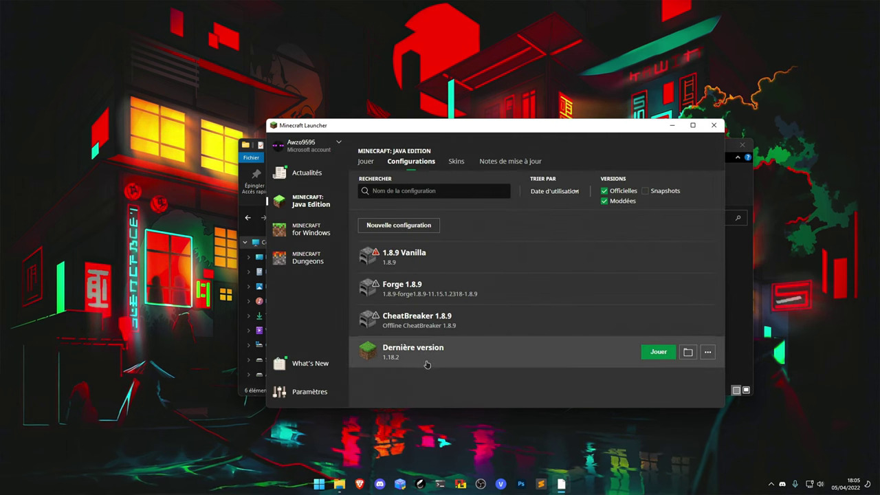
Run Options-DynamicFovON.exe from the Forge folder and apply configuration 2, the 1.8.9 preset for PCs with a graphics card.
click(671, 125)
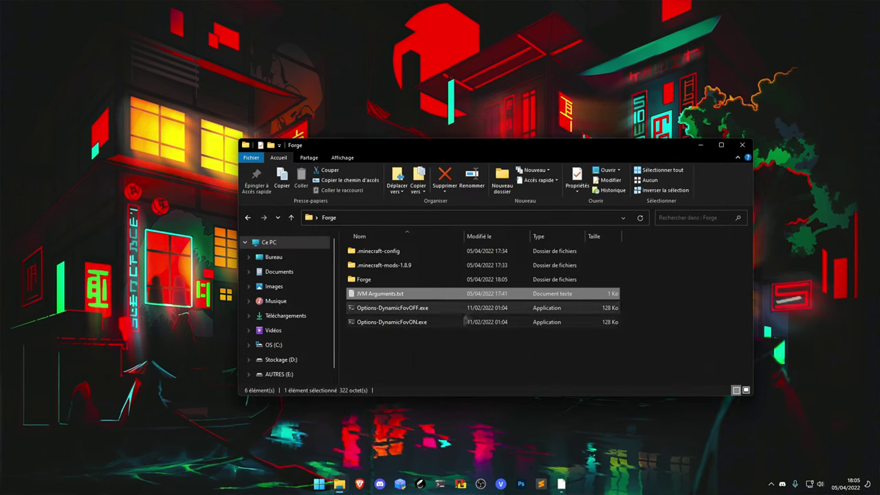
drag(466, 348, 410, 349)
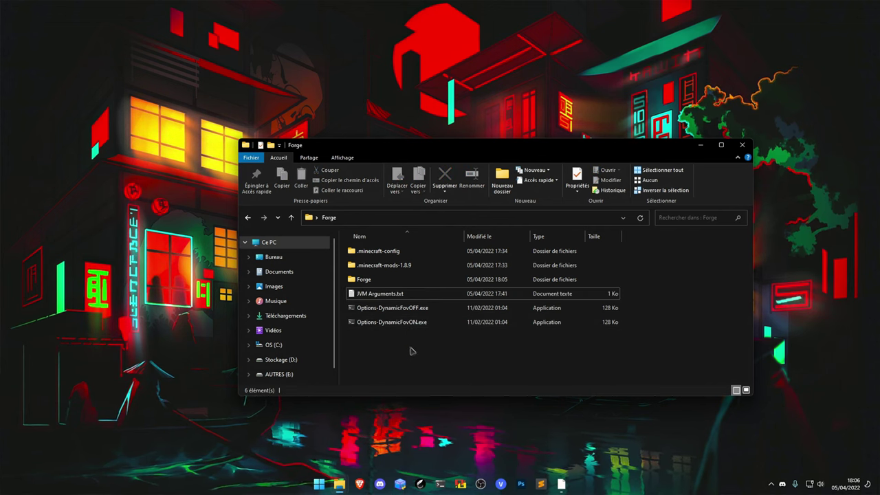
click(395, 309)
click(395, 333)
double_click(393, 321)
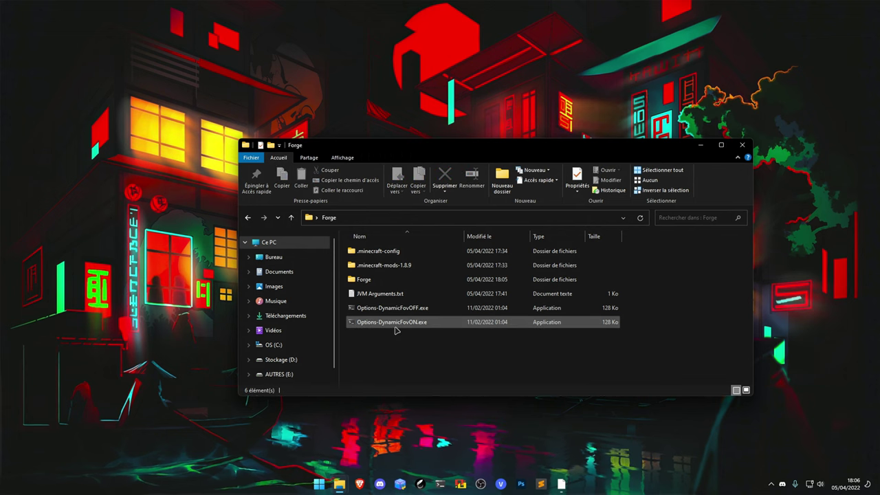
double_click(412, 325)
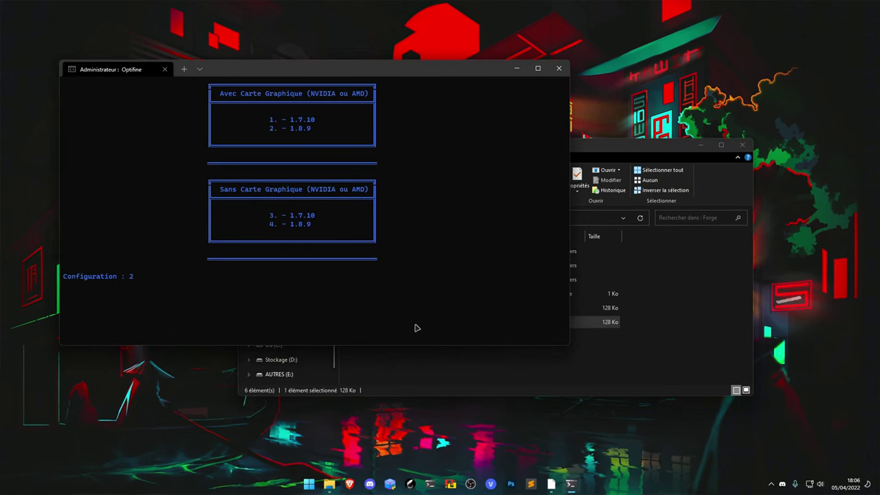
key(Return)
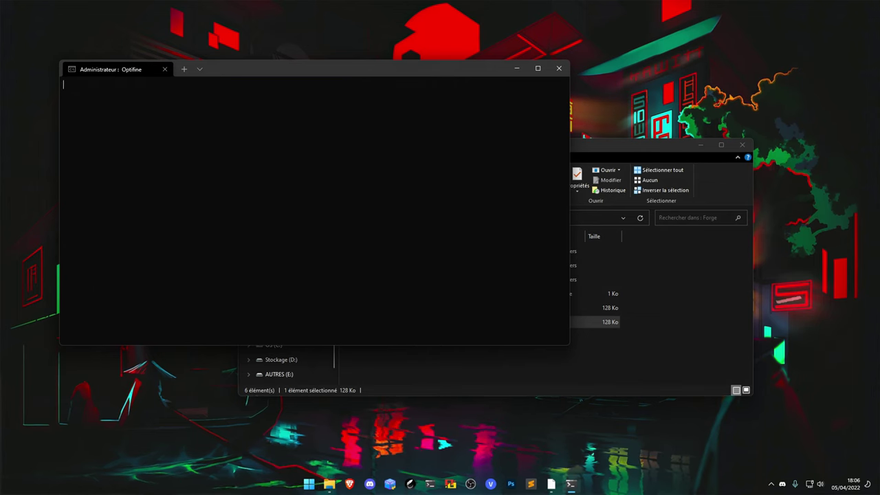
click(508, 274)
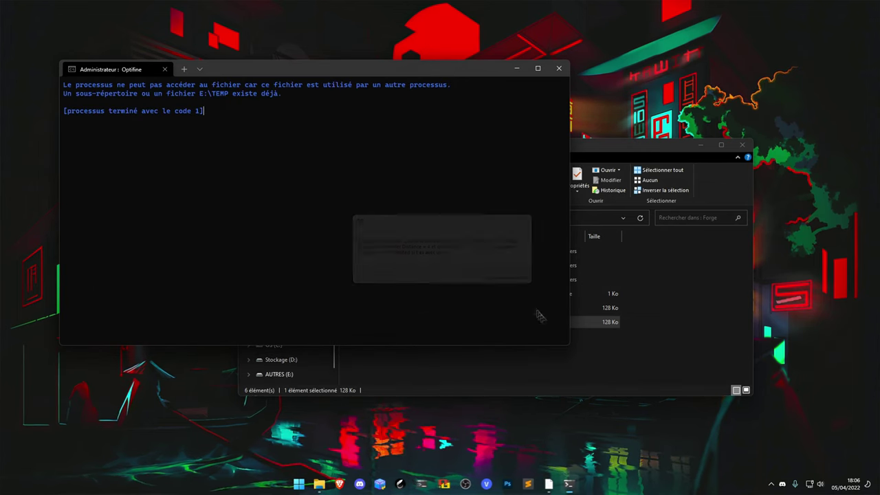
click(559, 68)
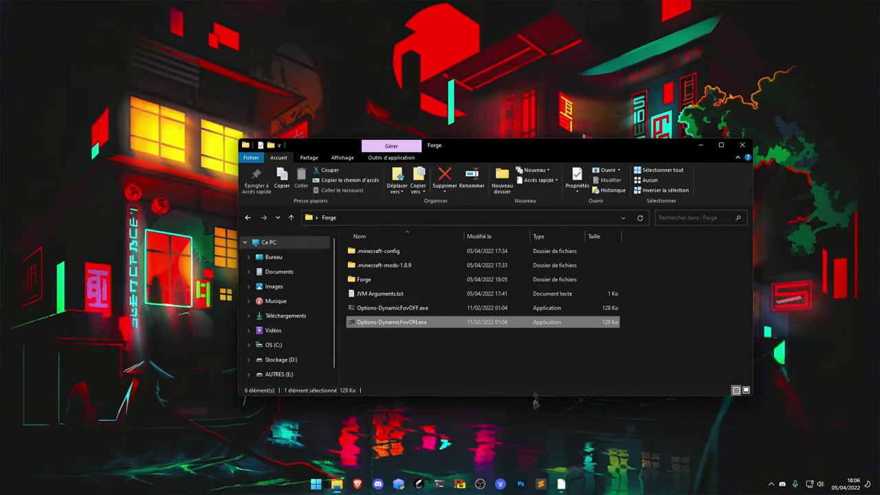
Launch the Forge 1.8.9 configuration and try out hotbar switching and arm swings in a world.
click(562, 484)
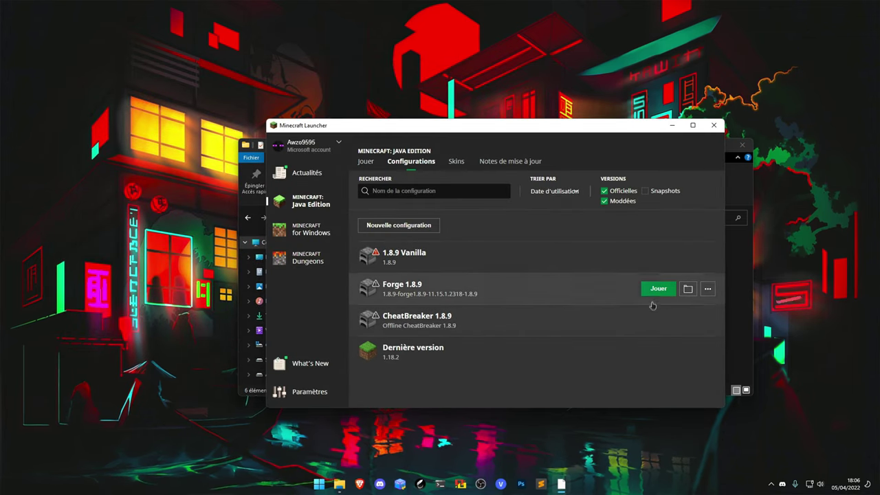
click(664, 290)
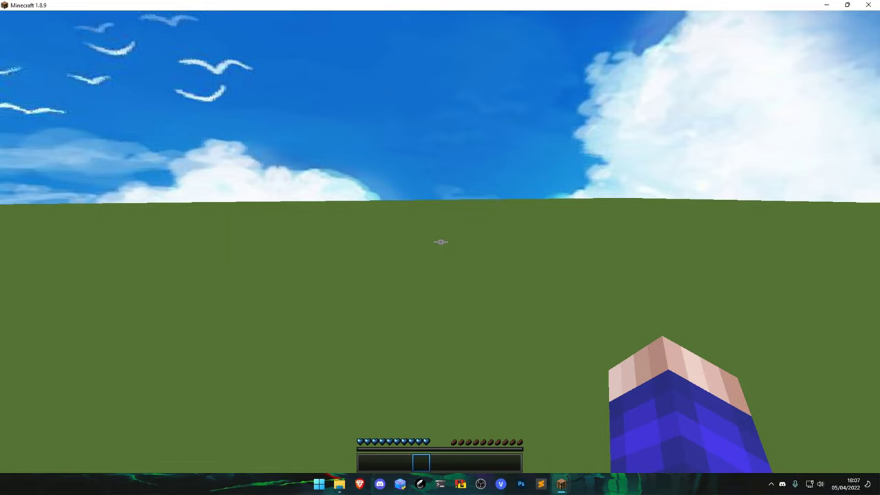
scroll(441, 242, down, 1)
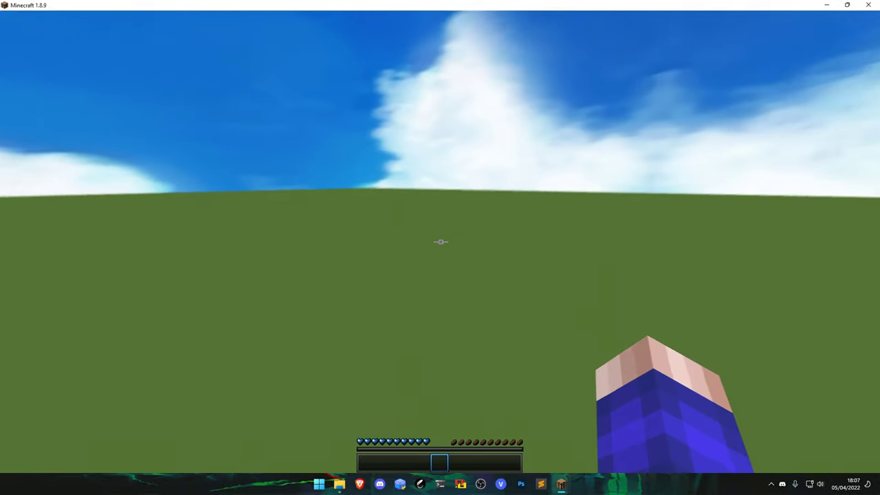
click(440, 242)
click(440, 242)
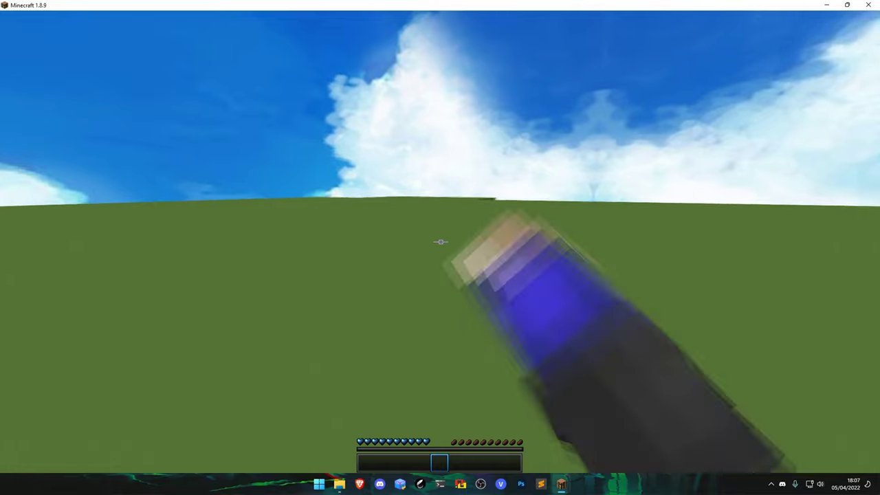
Review both pages of the Old Animations mod settings and its other options, and save them without altering any toggle.
key(Escape)
click(132, 23)
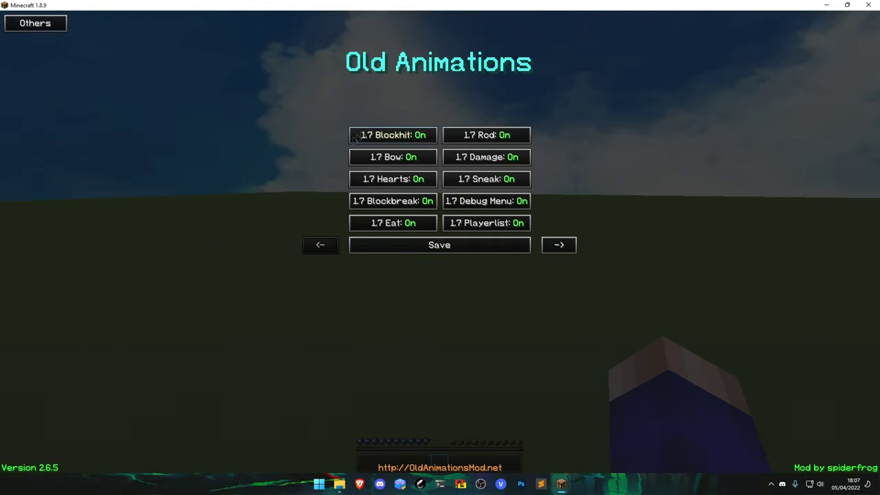
click(573, 249)
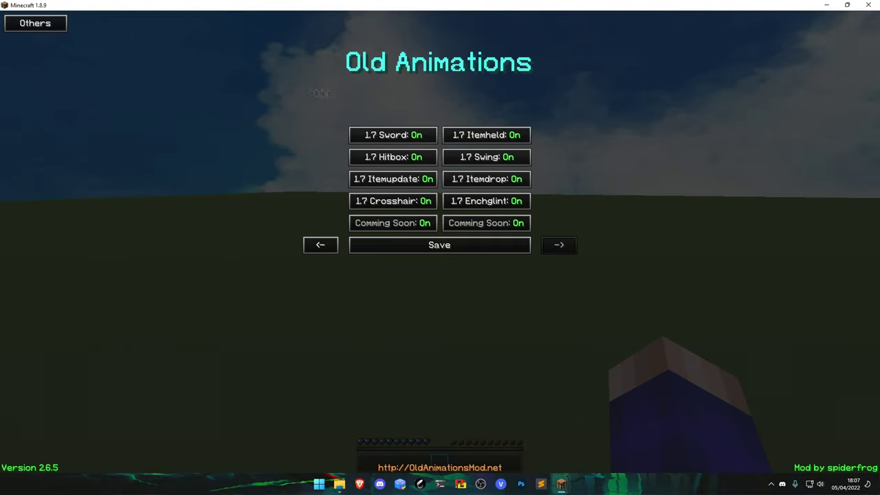
click(46, 31)
click(484, 244)
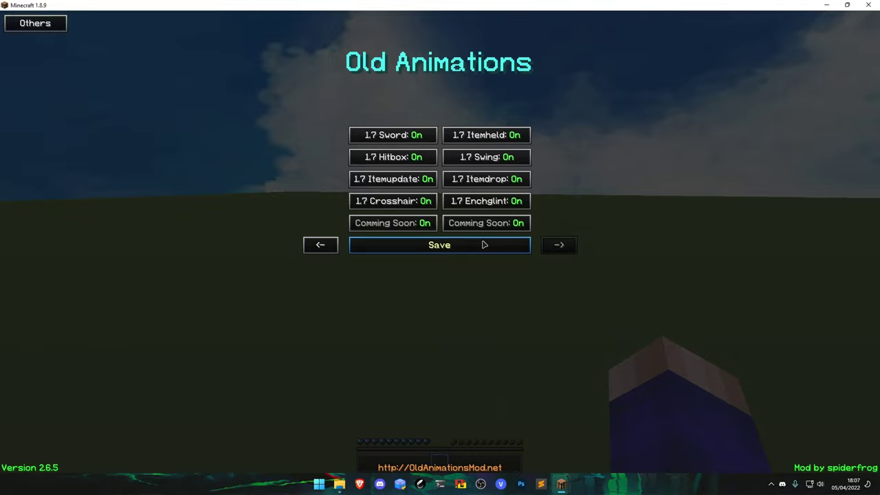
click(484, 244)
Look through the General and Display settings of the ToggleSprint mod and return to the game.
key(Escape)
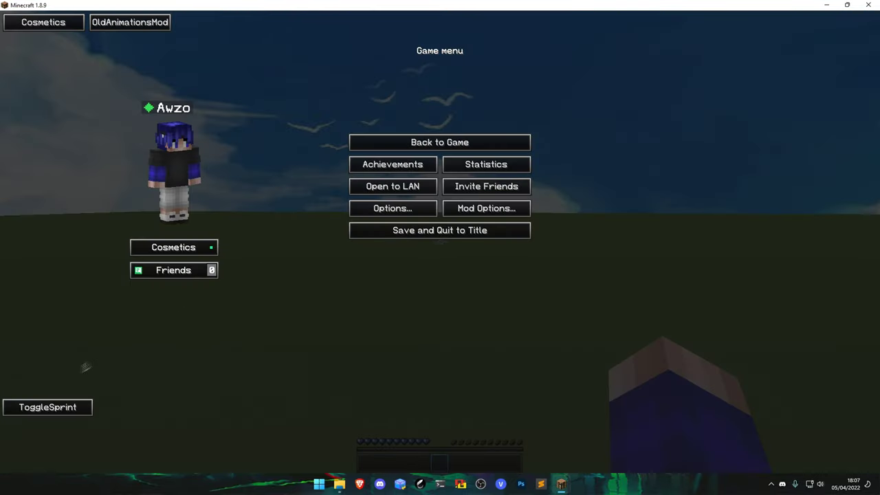
click(75, 405)
scroll(471, 244, down, 2)
scroll(474, 236, up, 2)
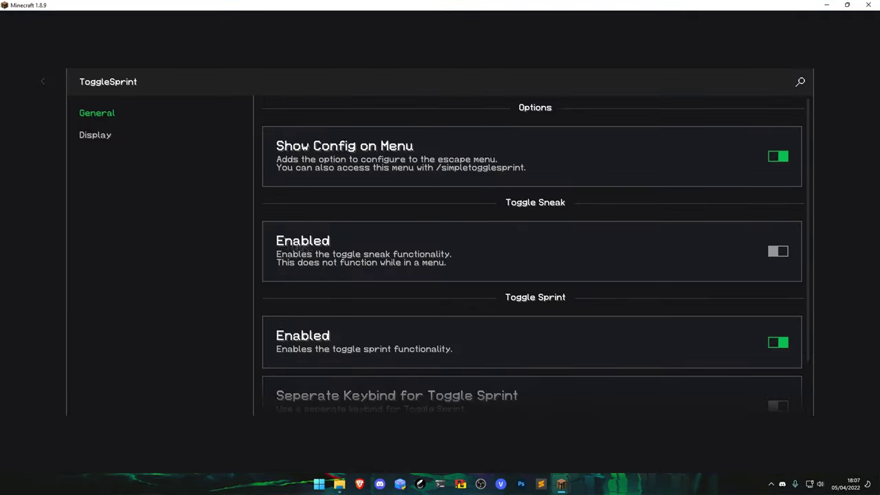
scroll(564, 284, down, 3)
click(94, 135)
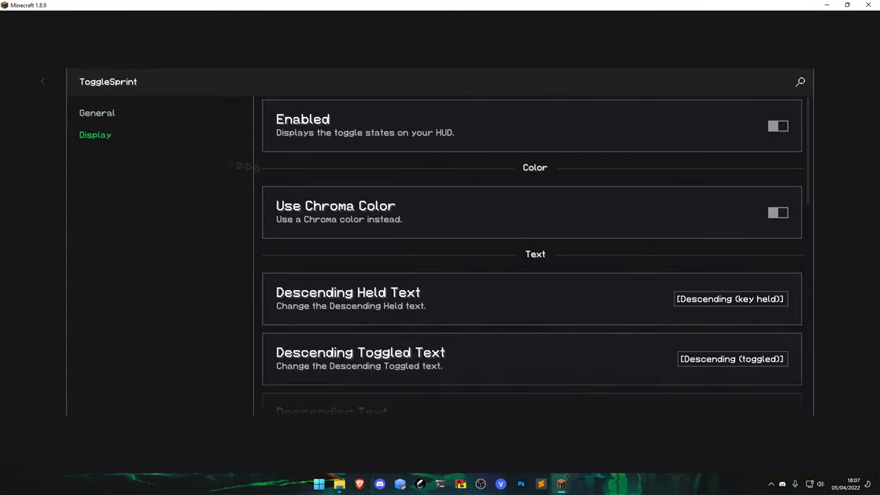
scroll(502, 252, down, 2)
scroll(498, 252, down, 5)
key(Escape)
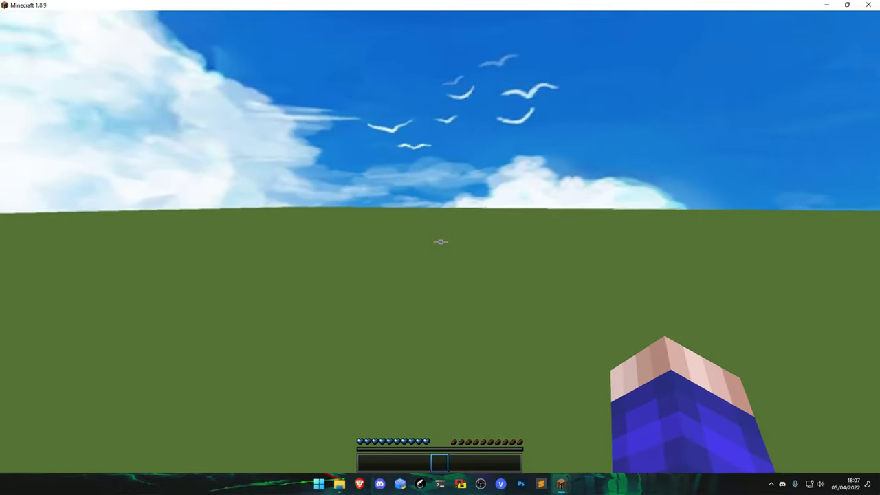
Check the debug overlay, hide it, and watch the character in third-person view while running and switching hotbar slots.
key(F3)
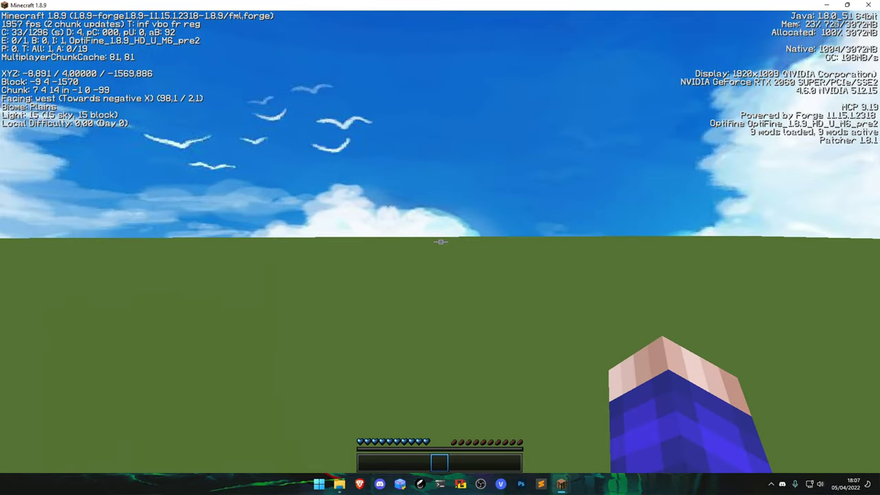
key(F3)
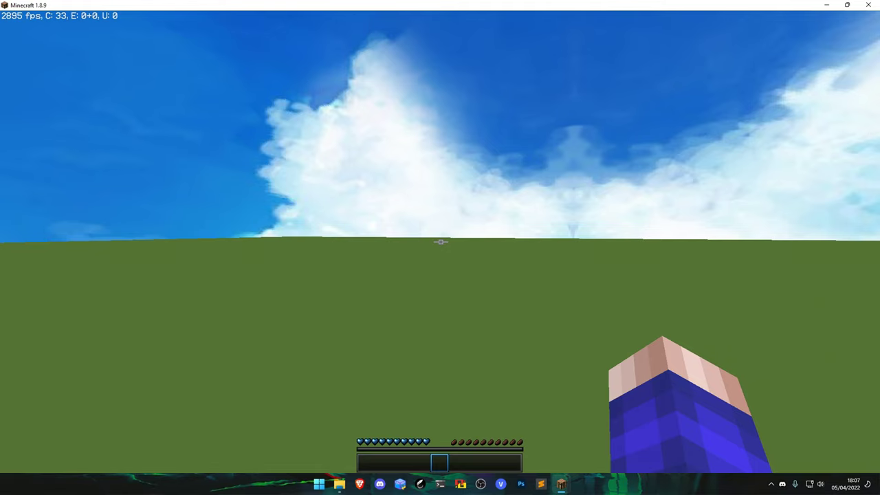
key(F5)
key(F5)
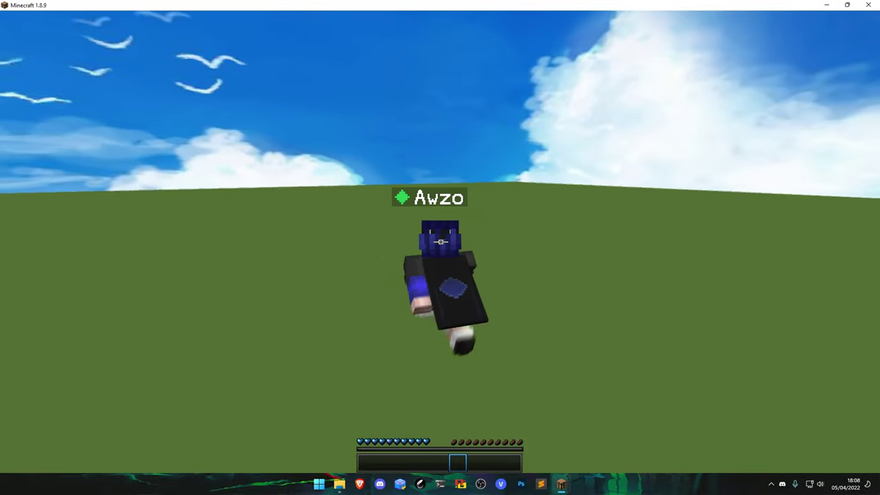
scroll(440, 241, up, 2)
scroll(440, 247, down, 2)
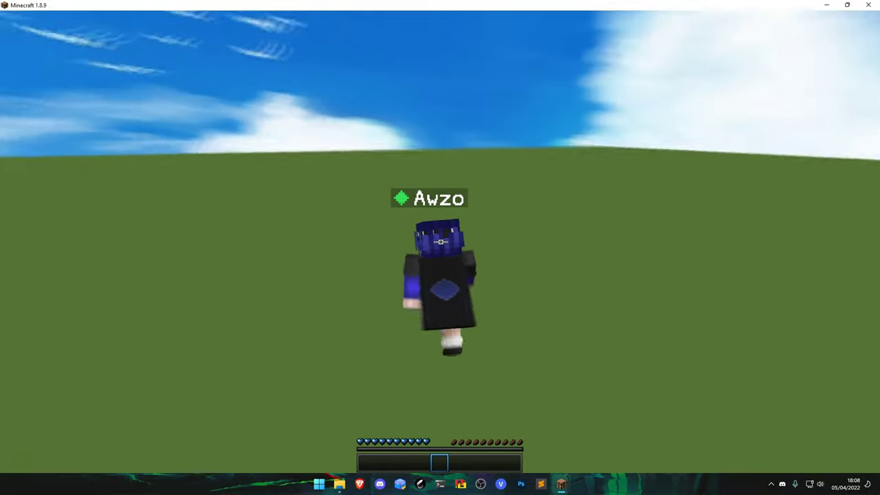
scroll(440, 247, up, 1)
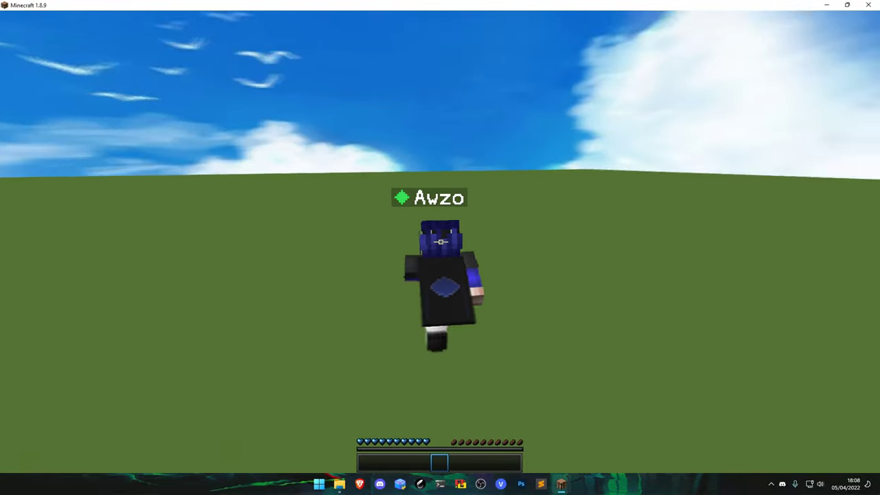
scroll(440, 247, down, 1)
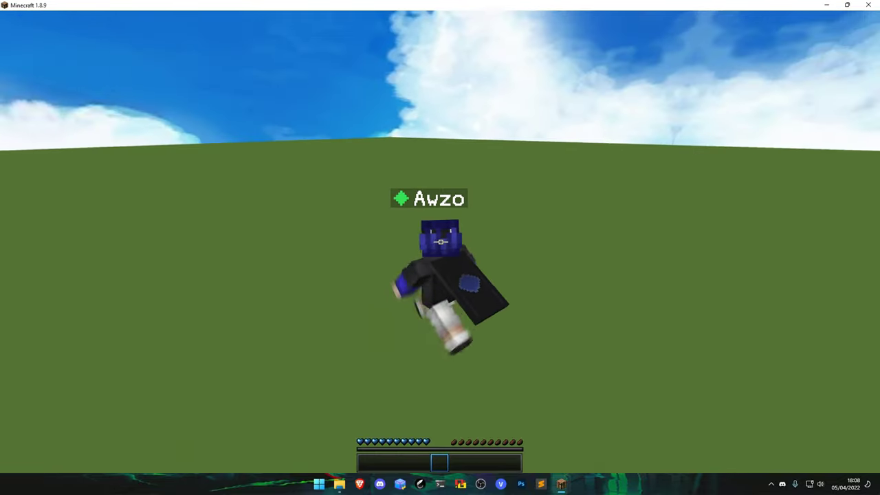
scroll(440, 461, down, 1)
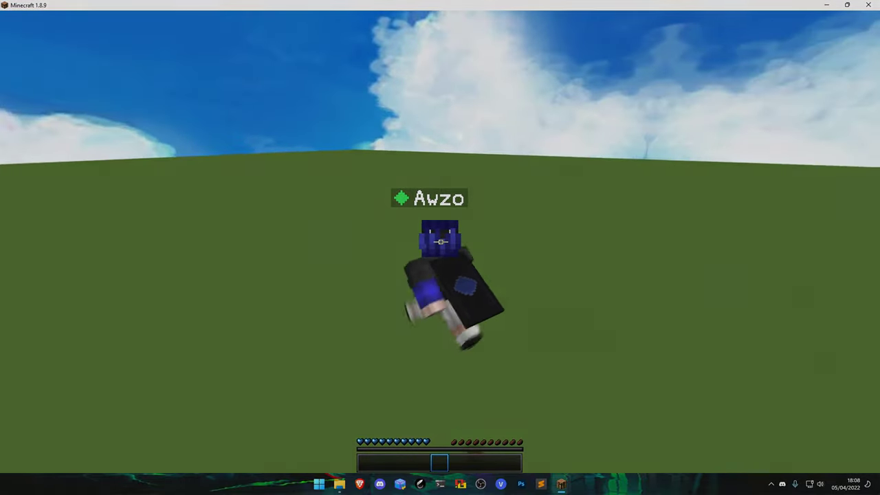